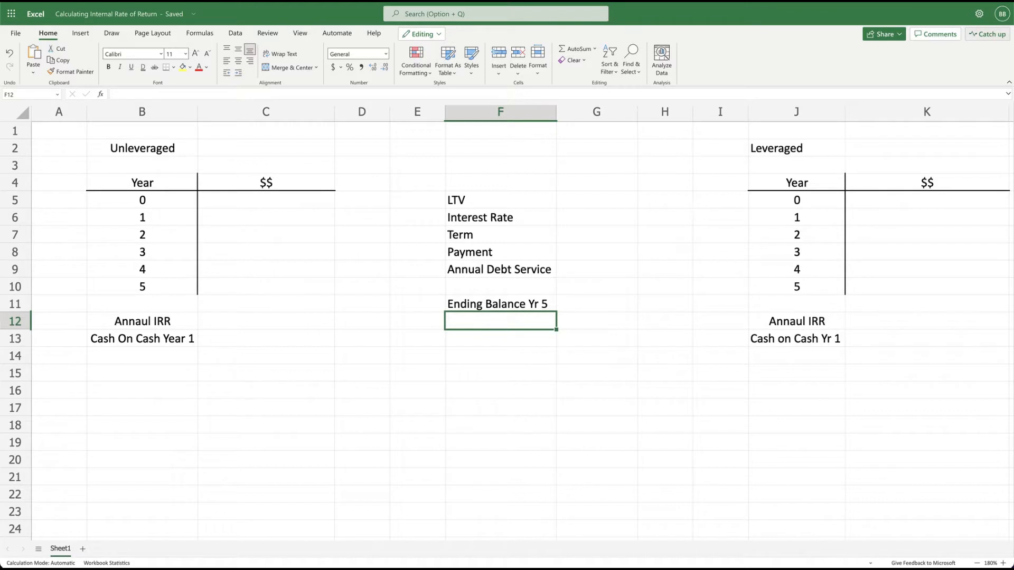
Enter 1,000,000 as the Year 0 amount in cell C5 of the Unleveraged table.
click(240, 200)
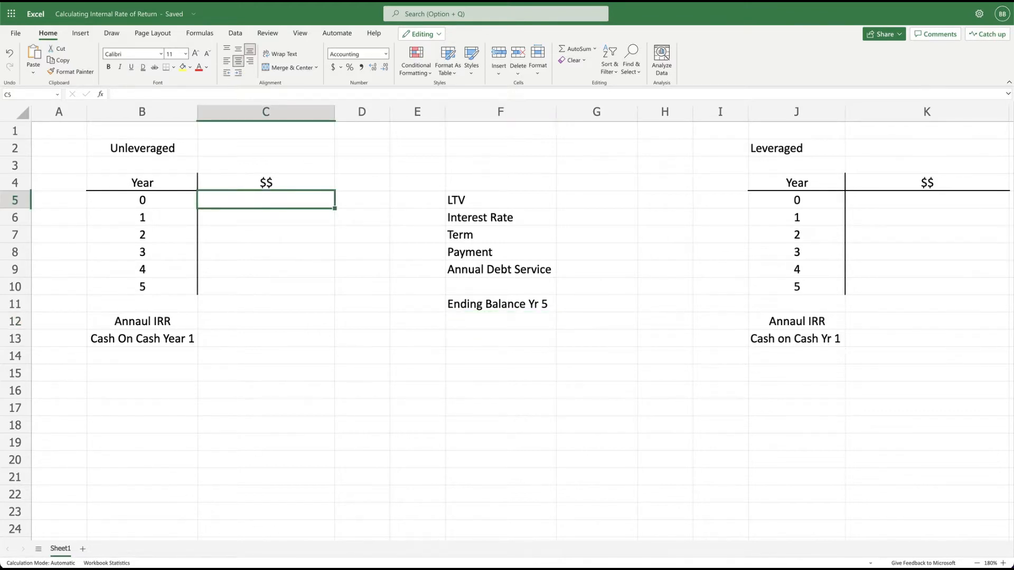
text(1,000,)
text(000000)
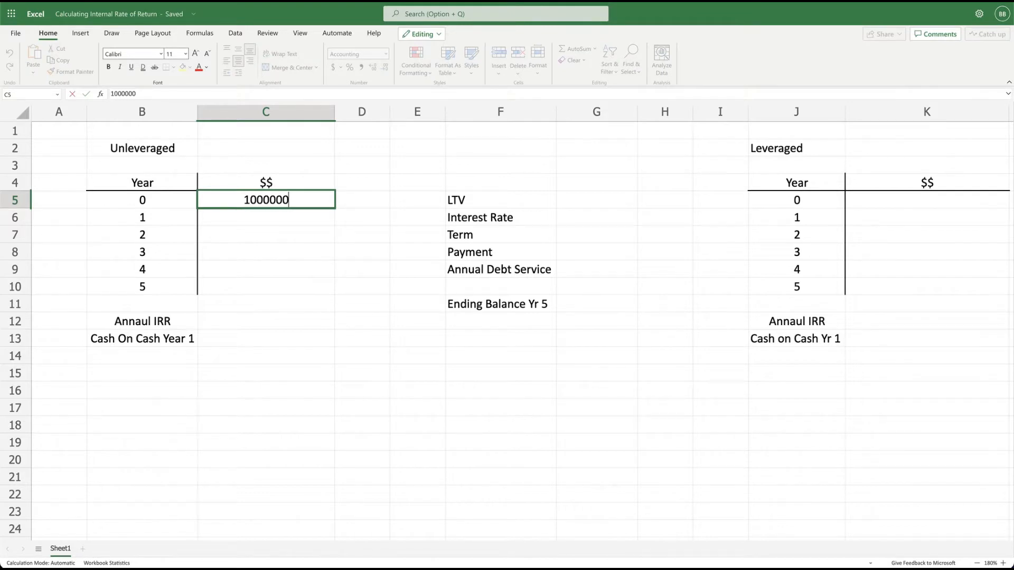
key(Return)
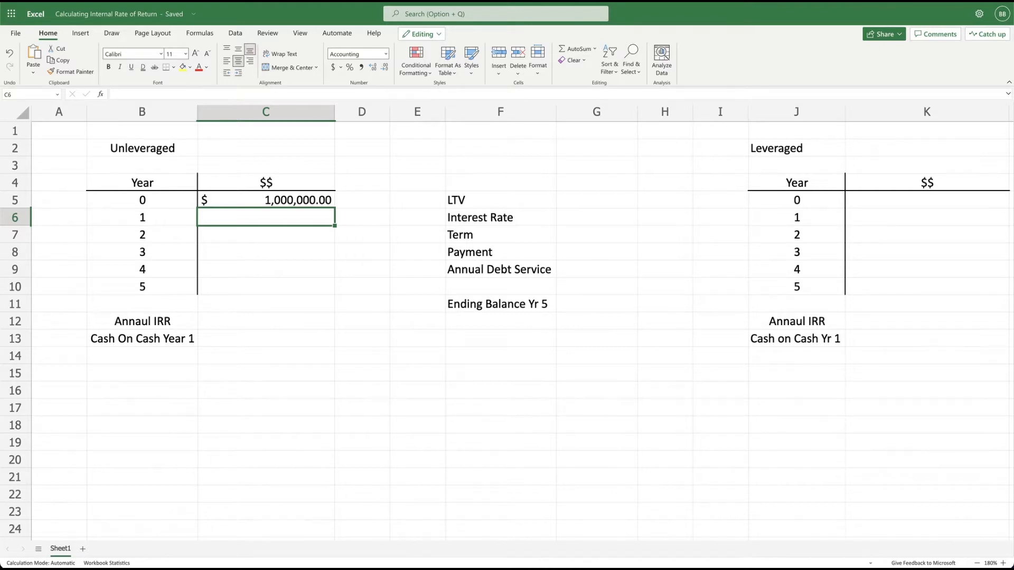
Enter 100,000 as the Year 1 amount in C6 and fill it down through Year 5 in C10.
text(100)
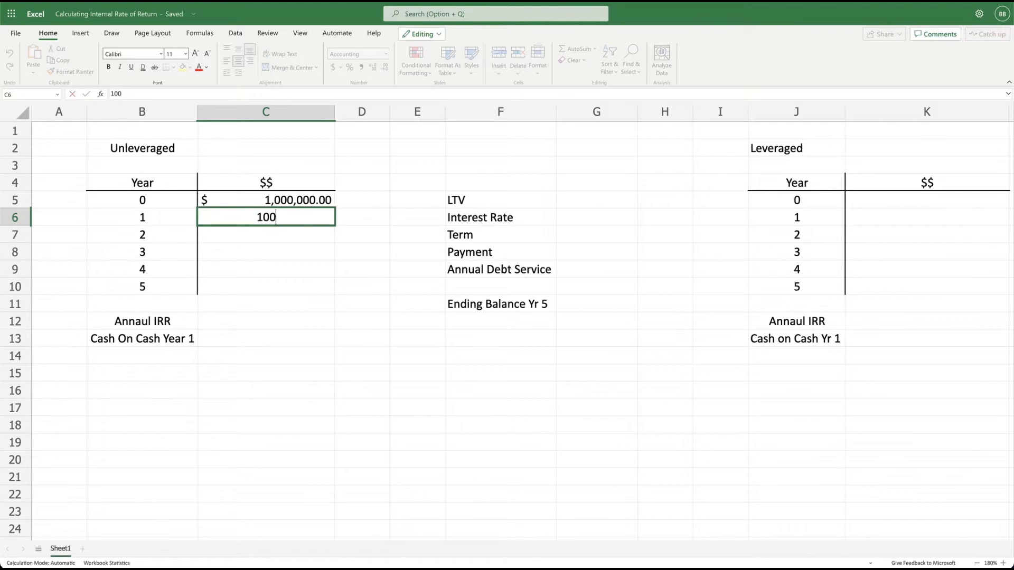
text(,000)
key(Return)
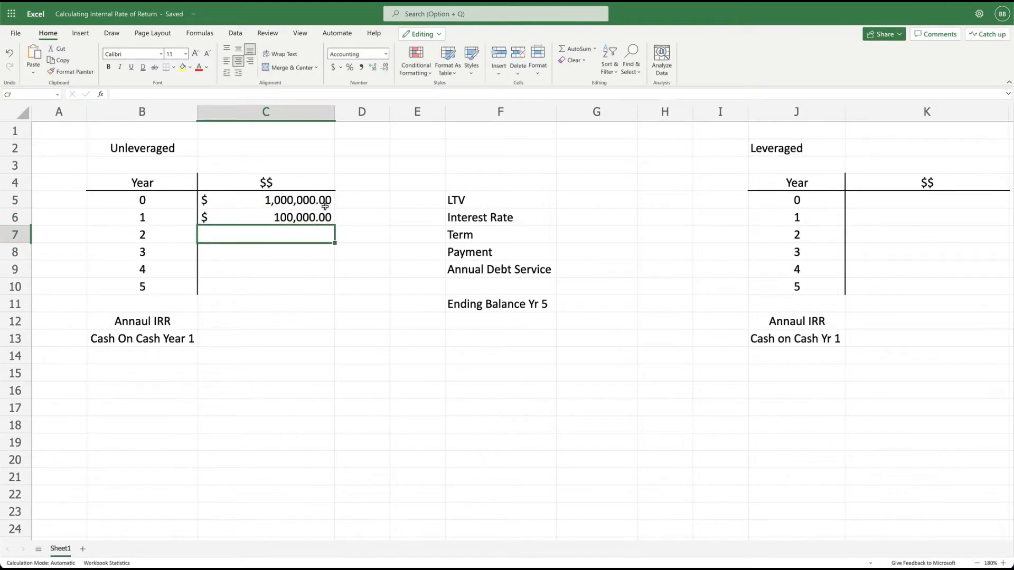
click(324, 215)
drag(334, 226, 333, 288)
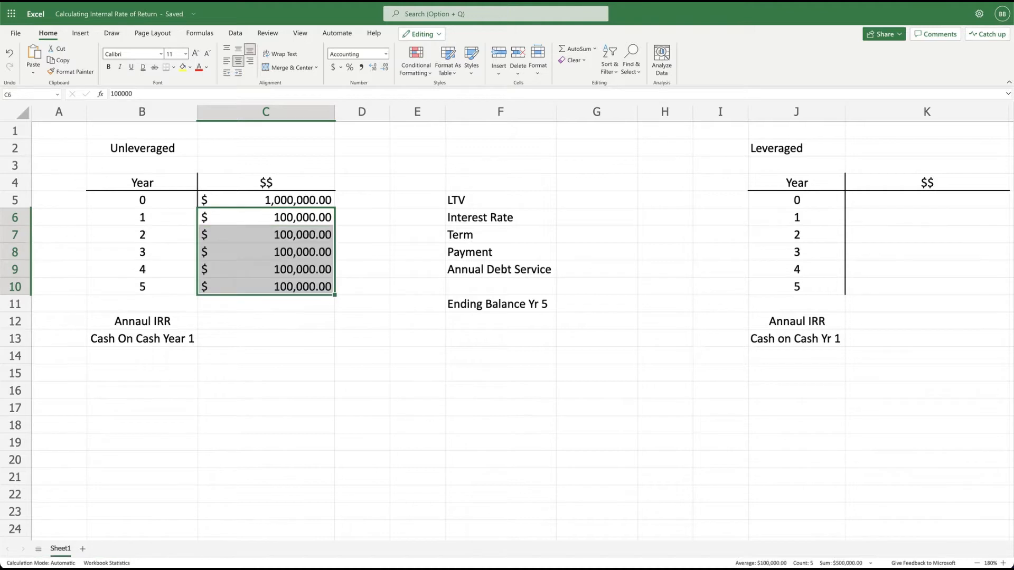
Change the Year 5 amount in C10 to the formula =100000+1250000.
click(272, 288)
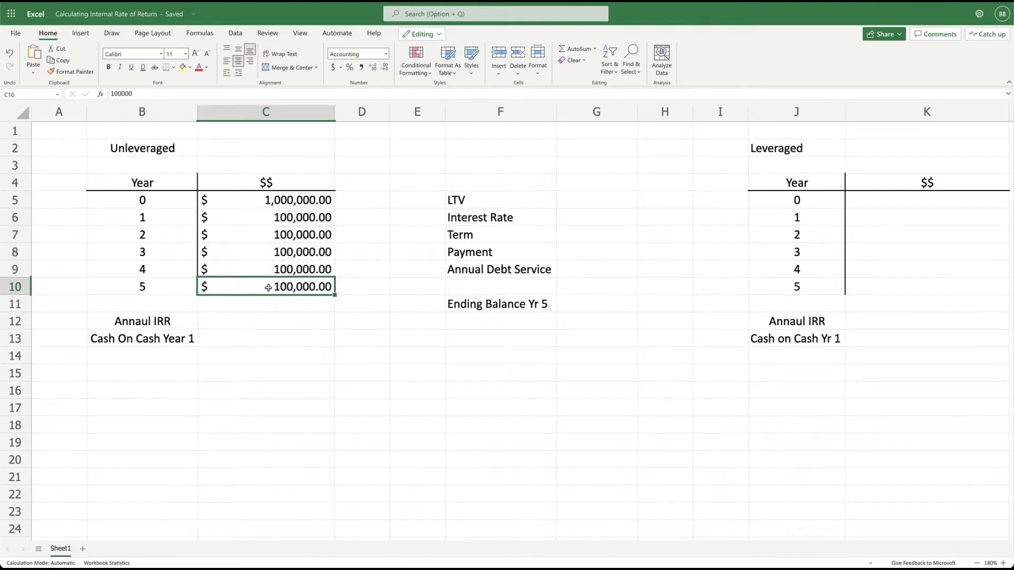
click(111, 94)
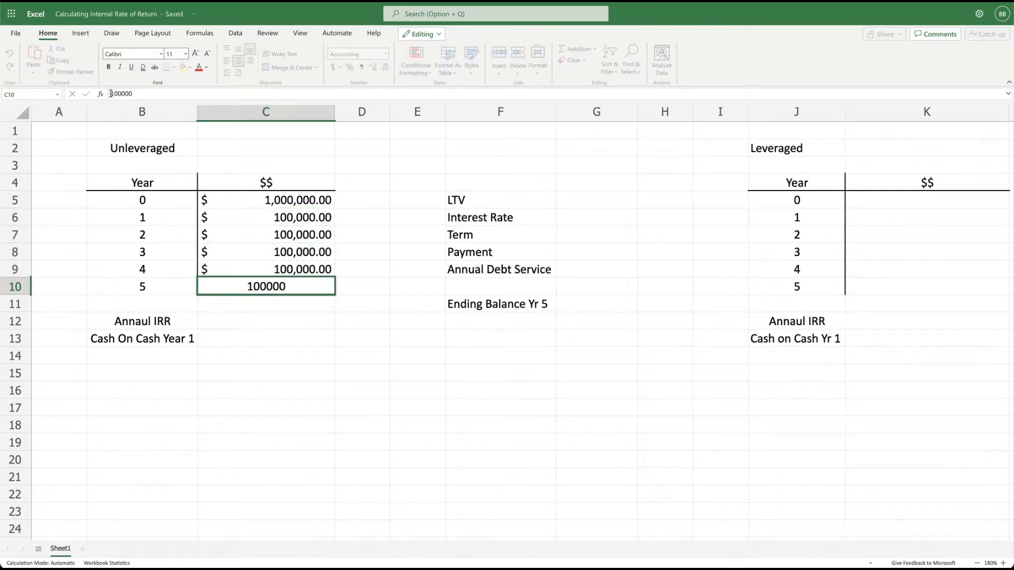
text(=100000)
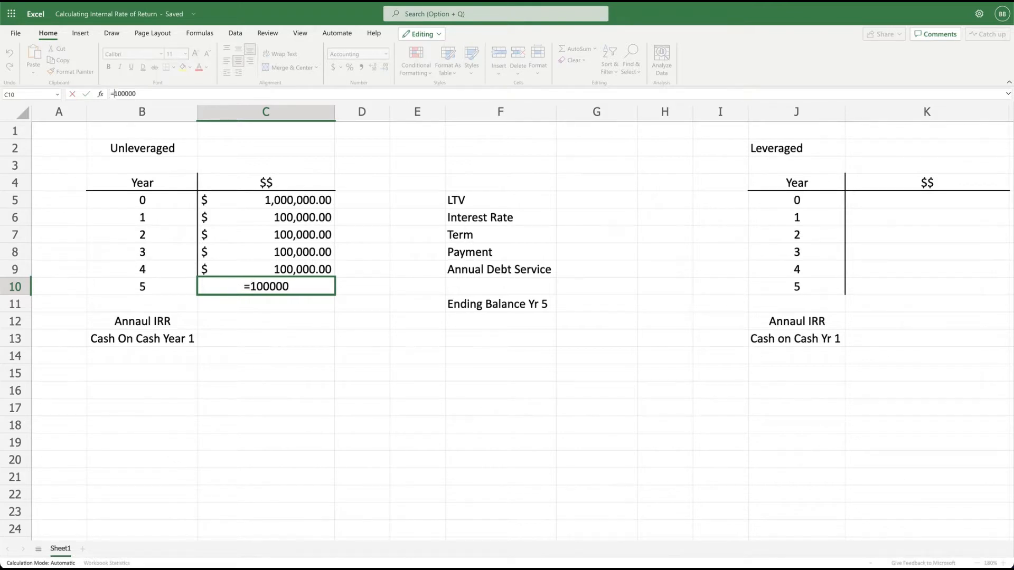
text(+1250000)
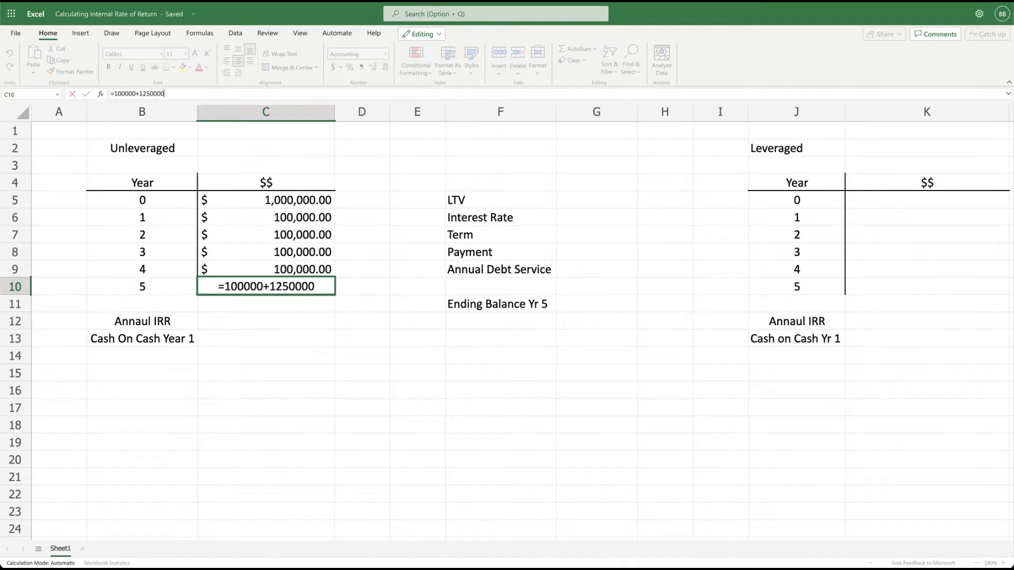
key(Return)
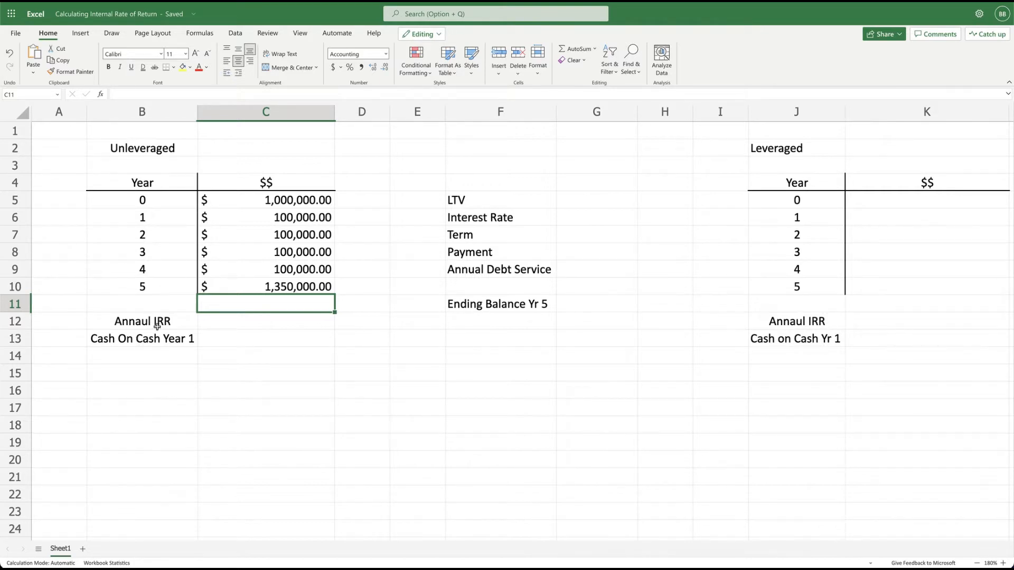
Calculate the unleveraged annual IRR in C12 with the formula =irr(C5:C10).
click(228, 325)
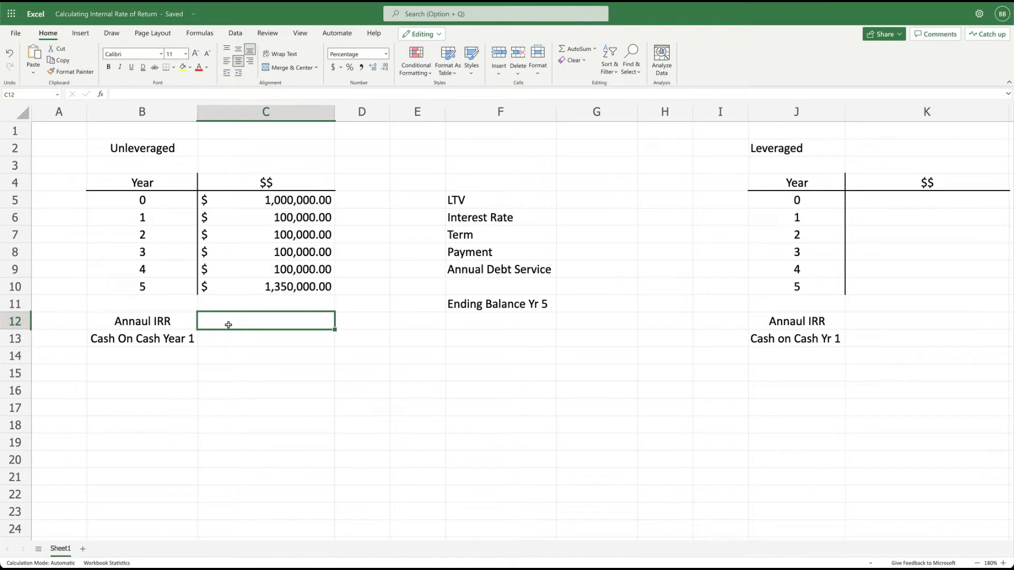
text(=irr)
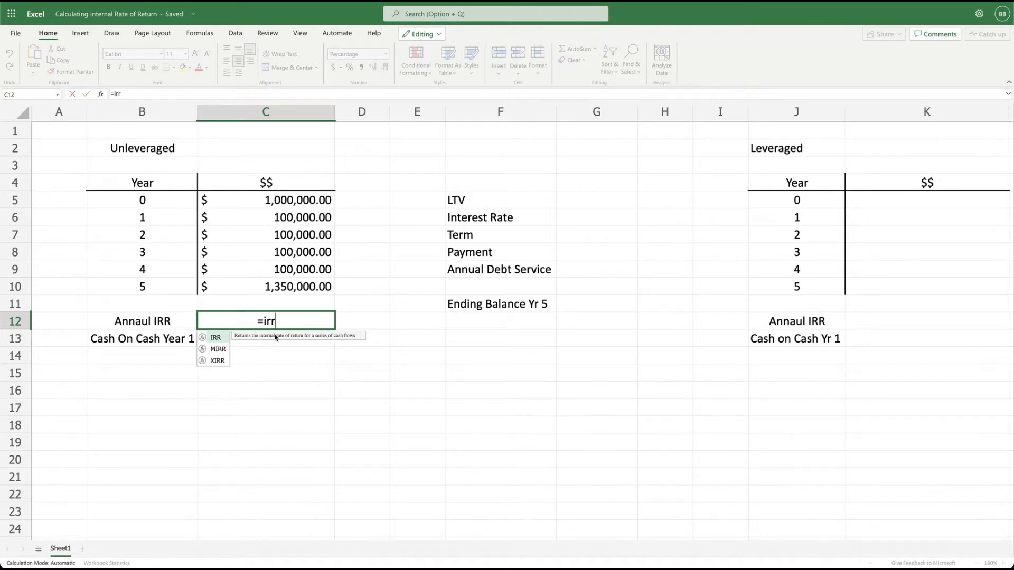
text(()
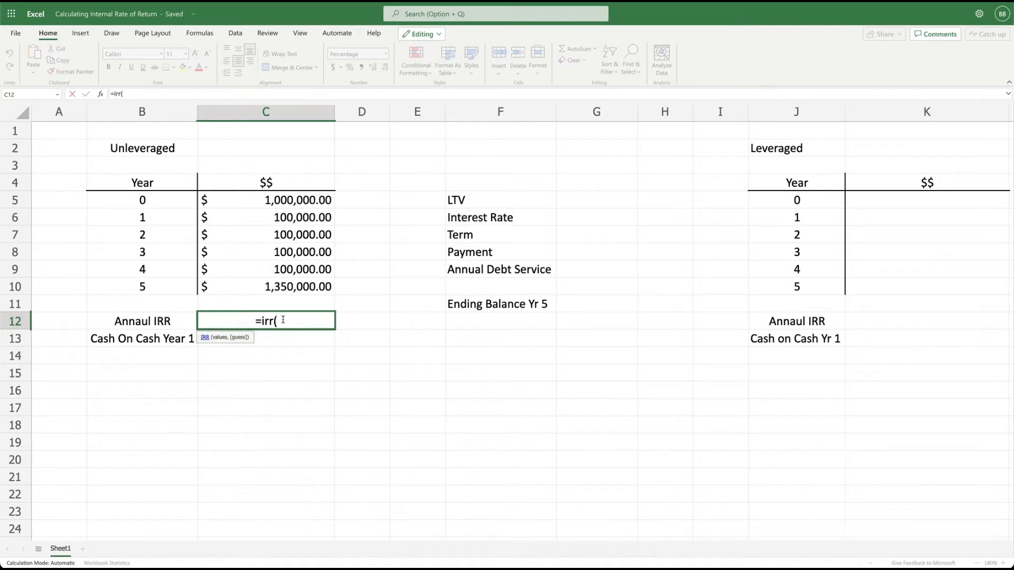
click(302, 201)
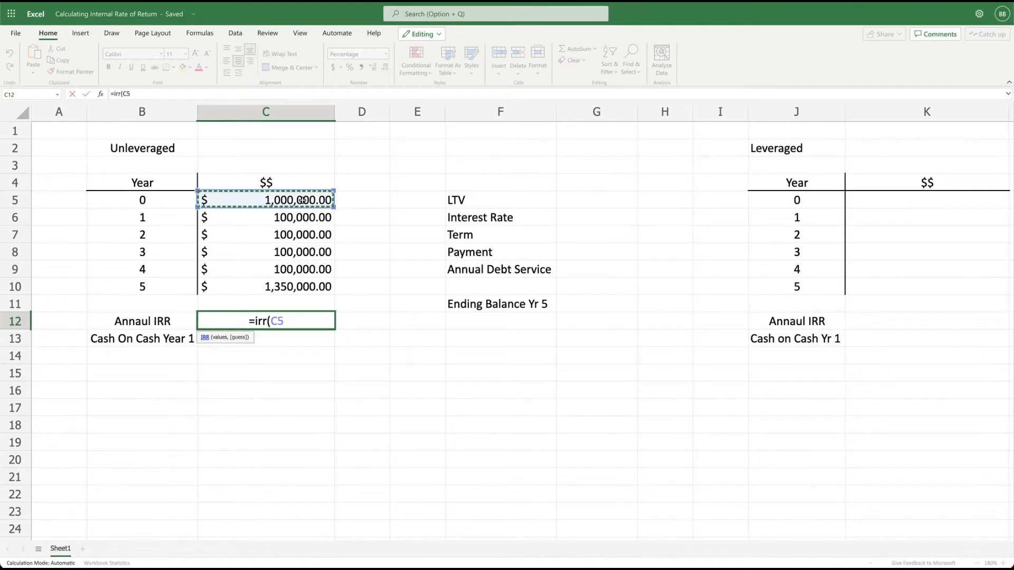
drag(303, 200, 296, 286)
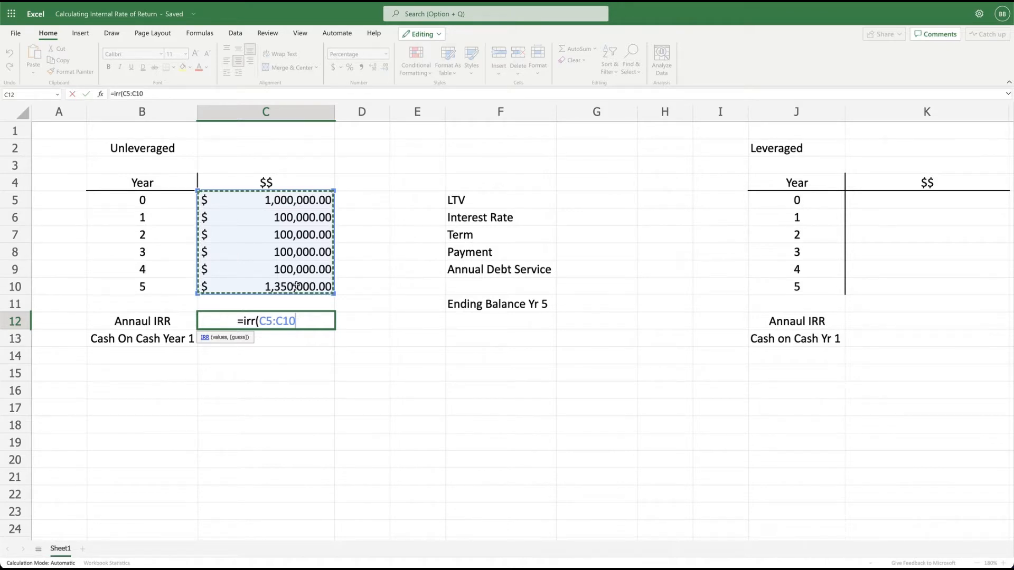
text())
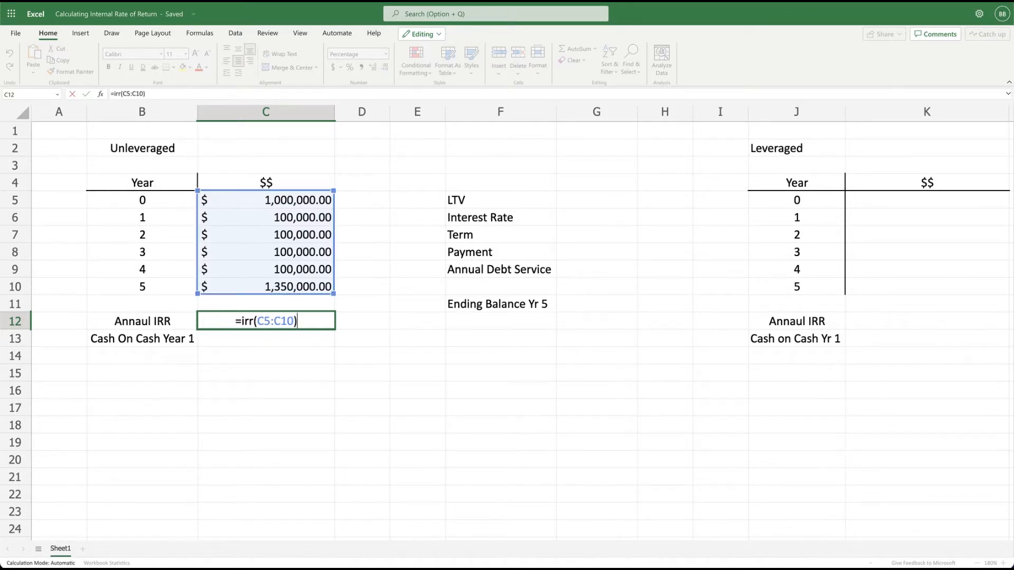
key(Return)
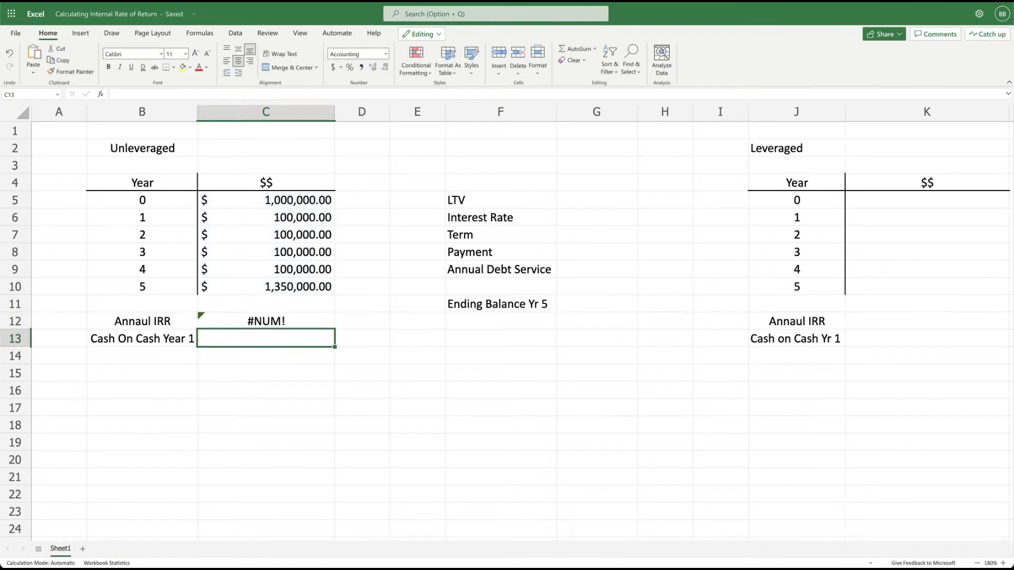
Make the Year 0 amount in C5 negative, so it reads -1000000.
click(258, 200)
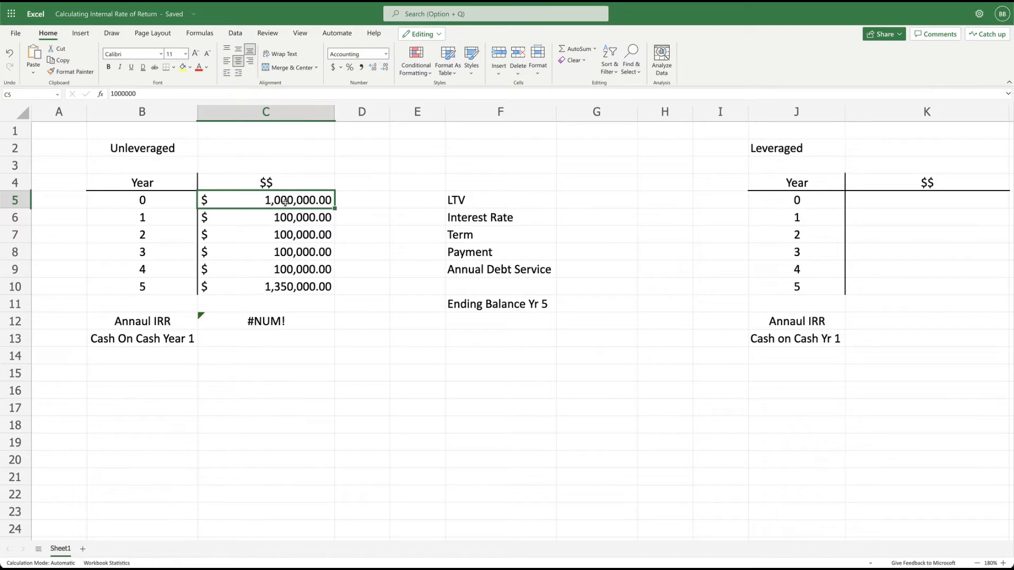
click(111, 94)
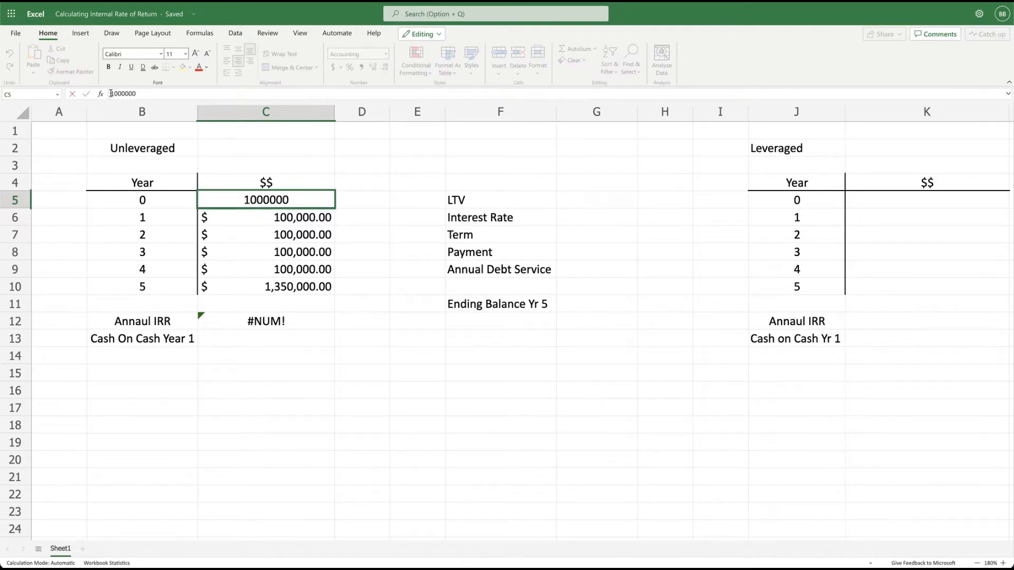
text(-)
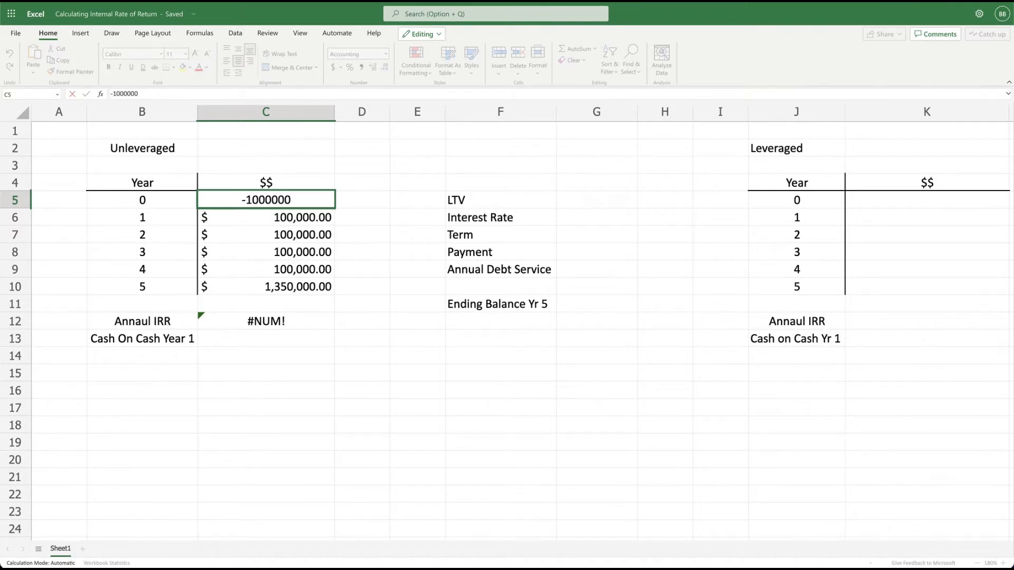
key(Return)
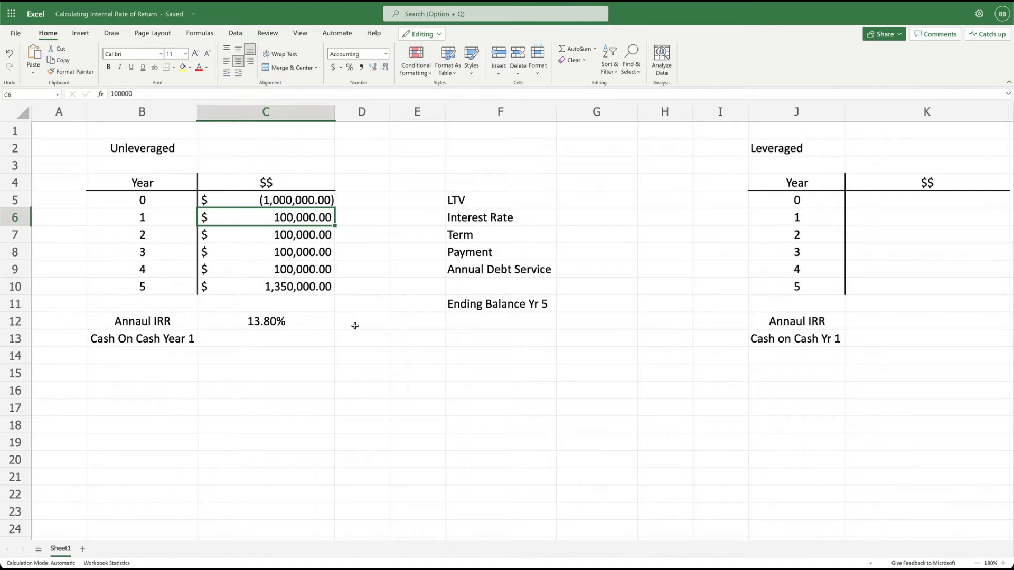
click(291, 287)
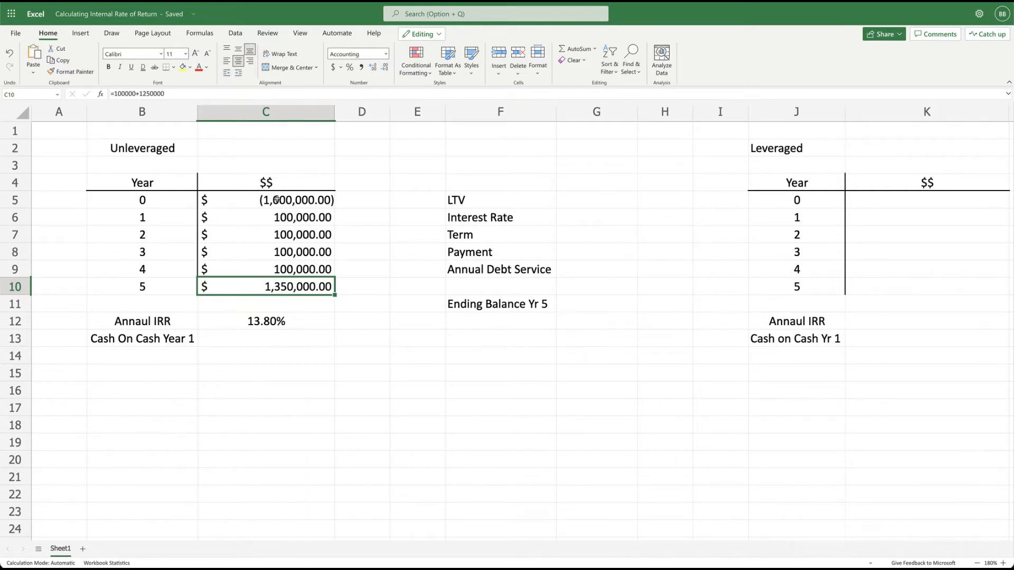
Calculate the unleveraged Year 1 cash-on-cash return in C13 with the formula =C6/-C5.
click(234, 338)
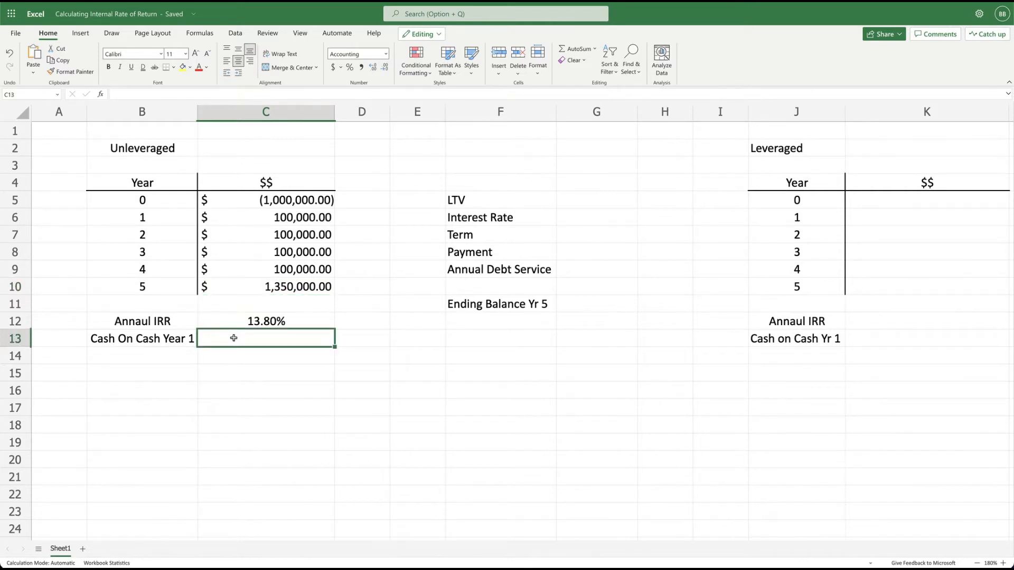
text(=)
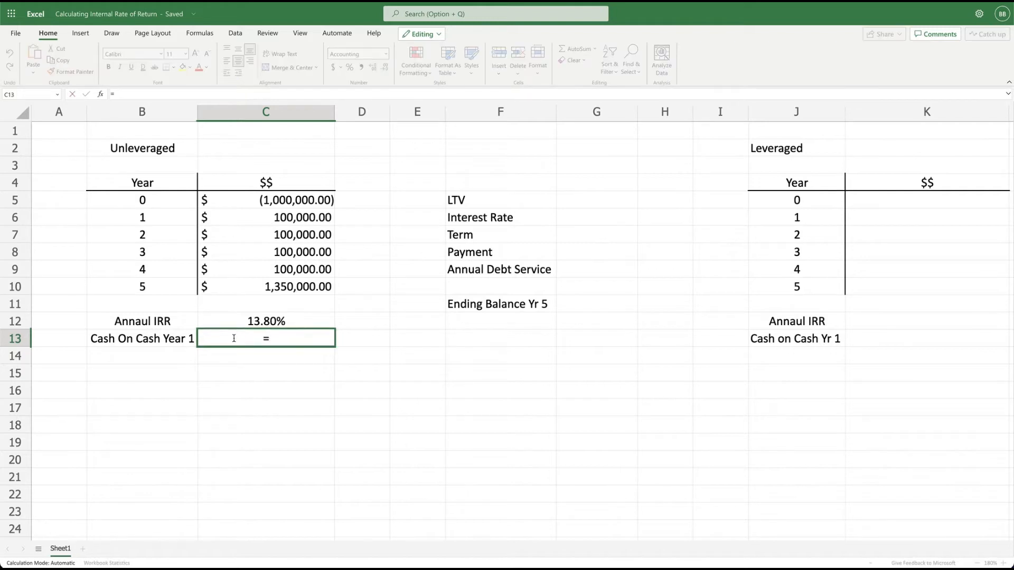
click(299, 217)
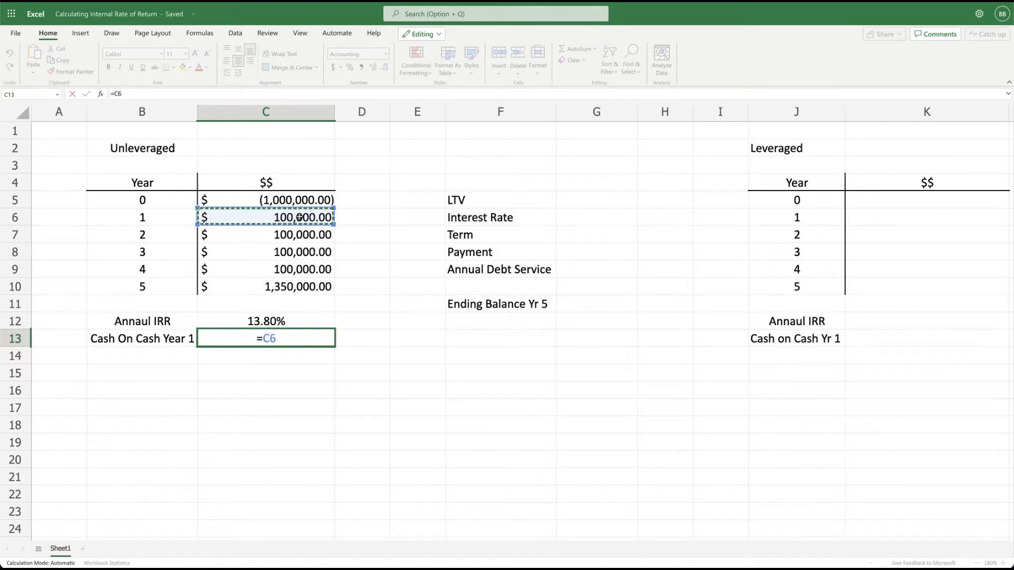
text(/)
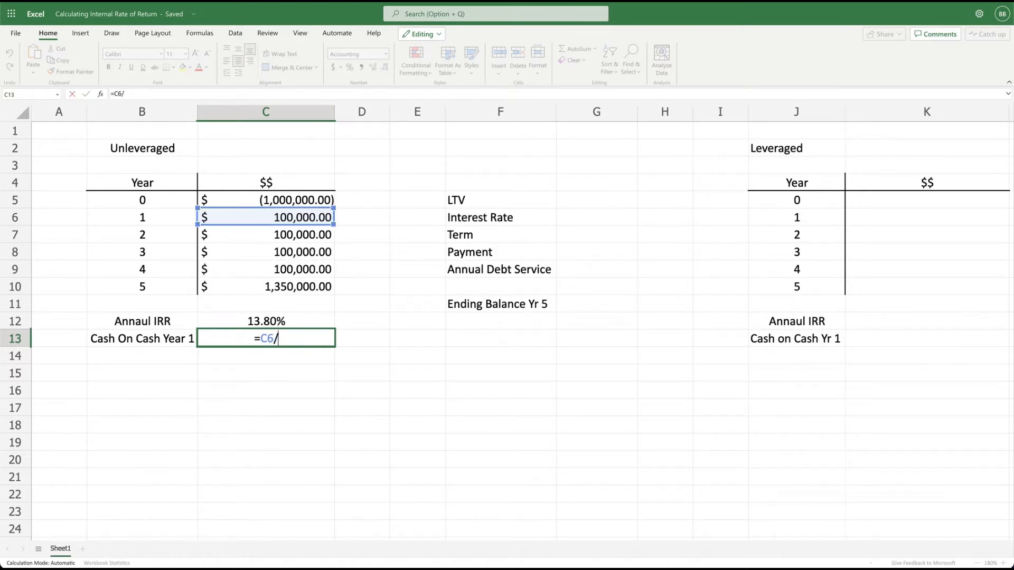
click(292, 201)
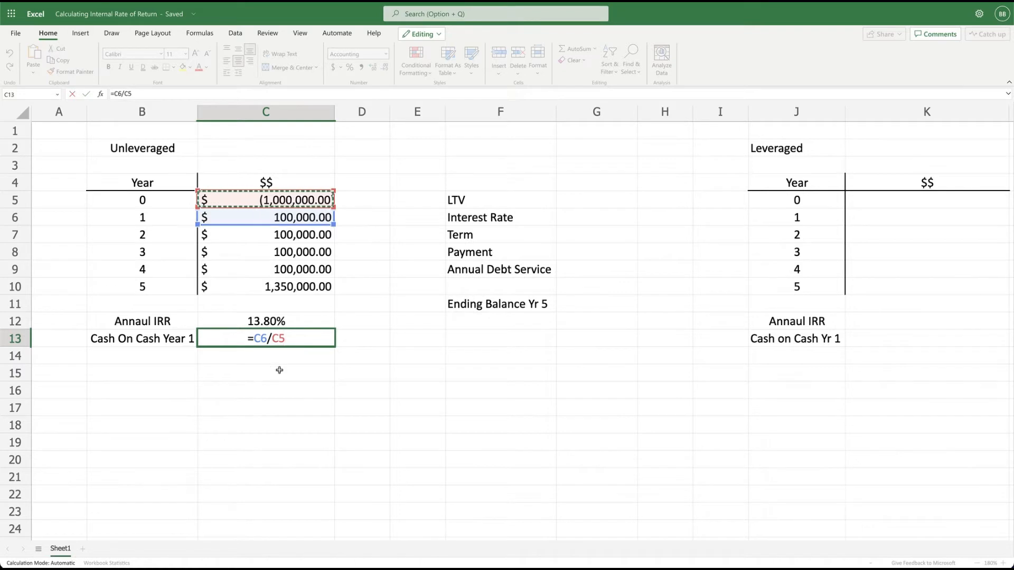
click(272, 339)
text(1)
key(BackSpace)
text(-)
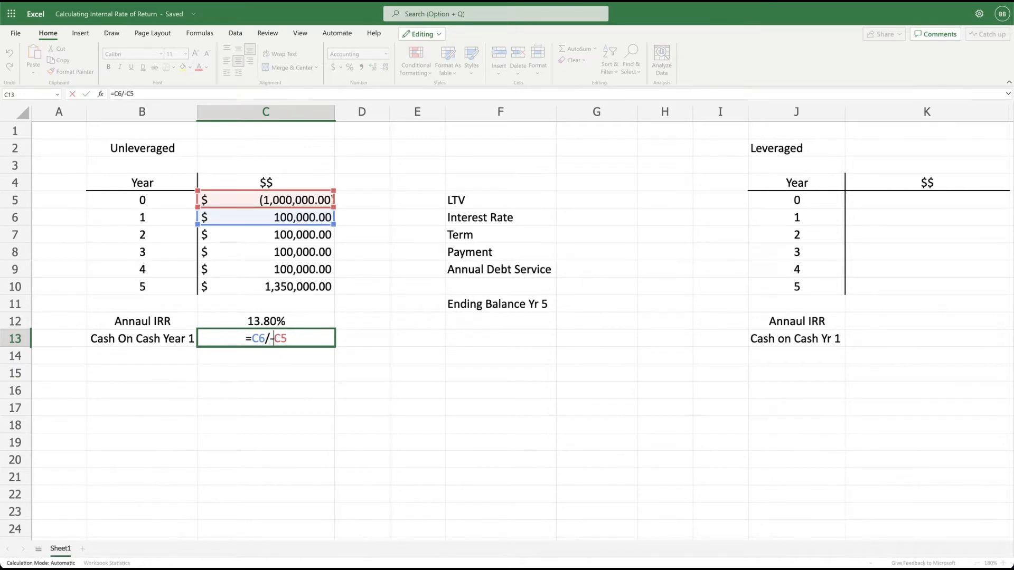
key(Return)
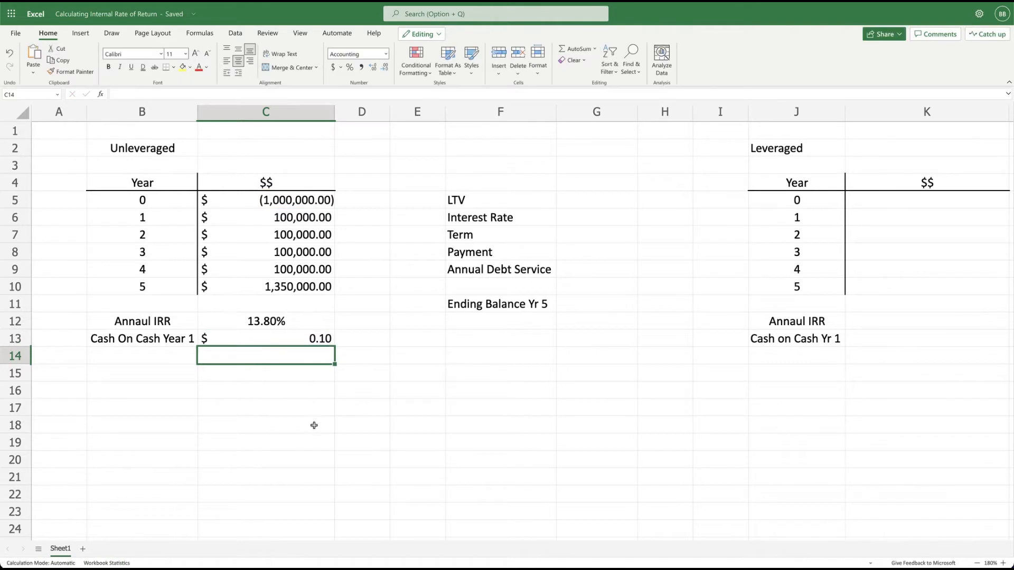
Format the cash-on-cash return in C13 as a percentage with two decimal places.
click(287, 340)
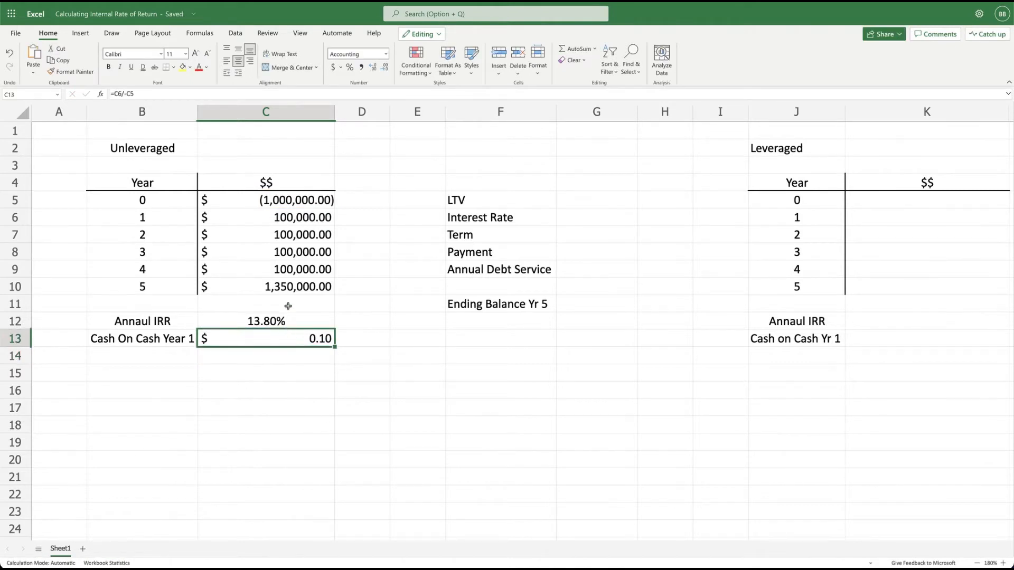
click(350, 67)
click(373, 67)
click(373, 67)
Calculate the LTV loan amount in G5 as 80% of the Year 0 amount with the formula =.8*C5.
click(586, 203)
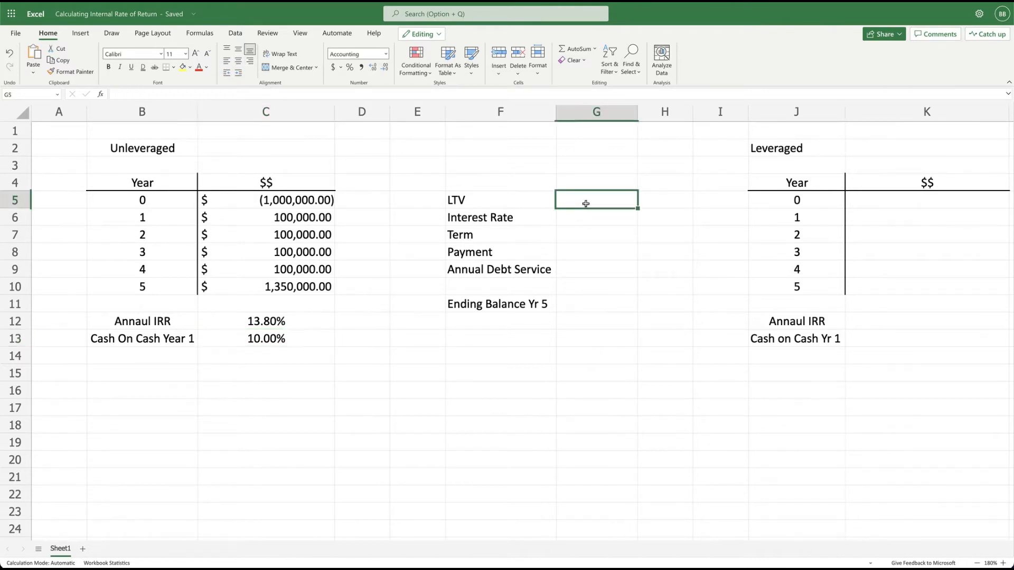
text(=)
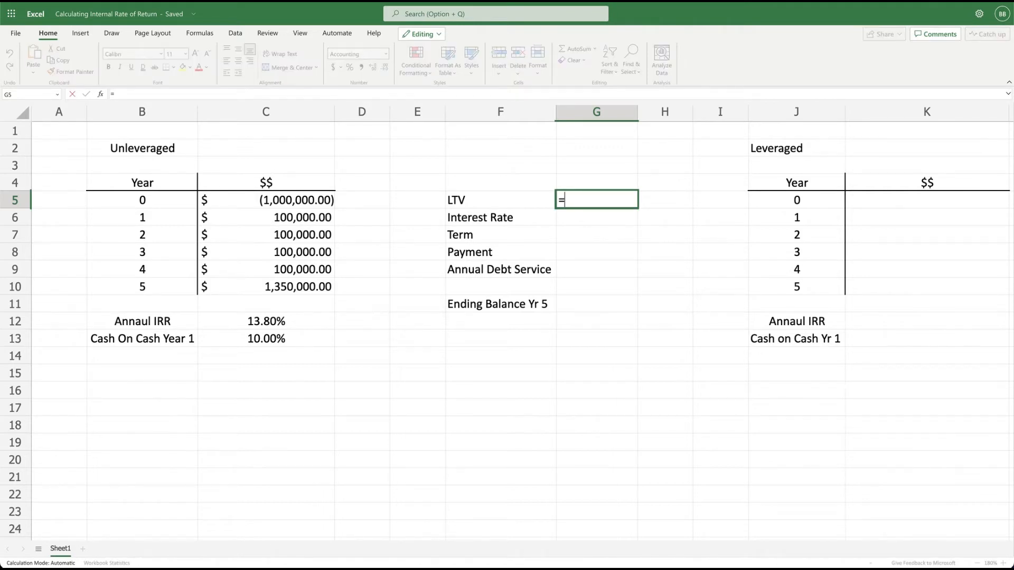
text(.8*)
click(276, 208)
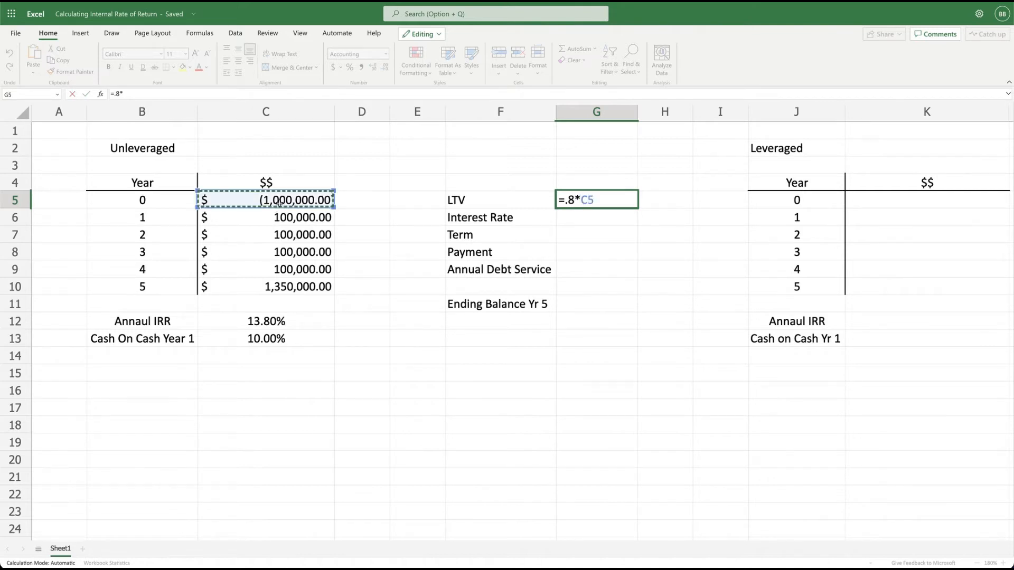
key(Return)
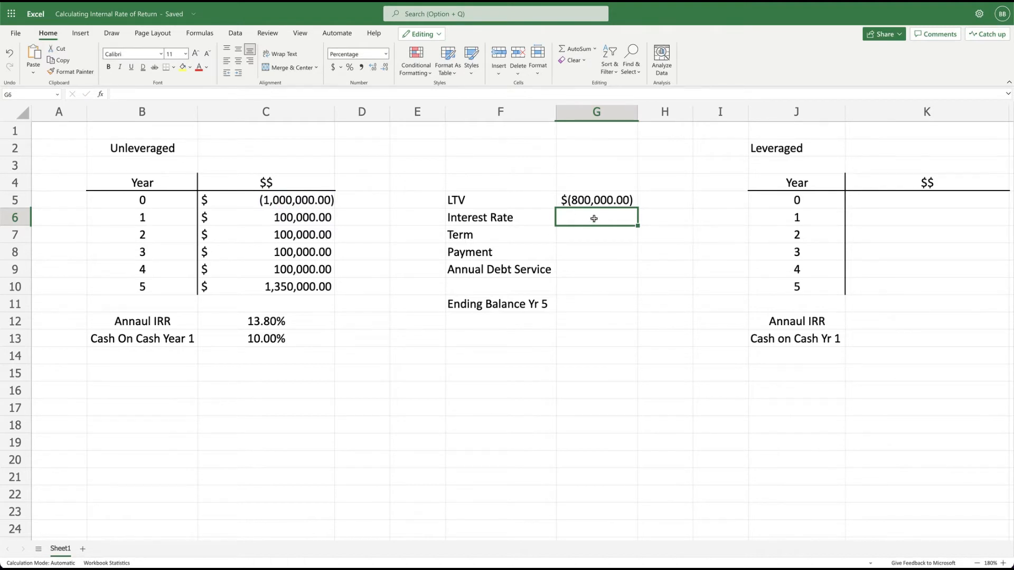
Set the loan's interest rate in G6 to 6% and its term in G7 to 20.
text(6)
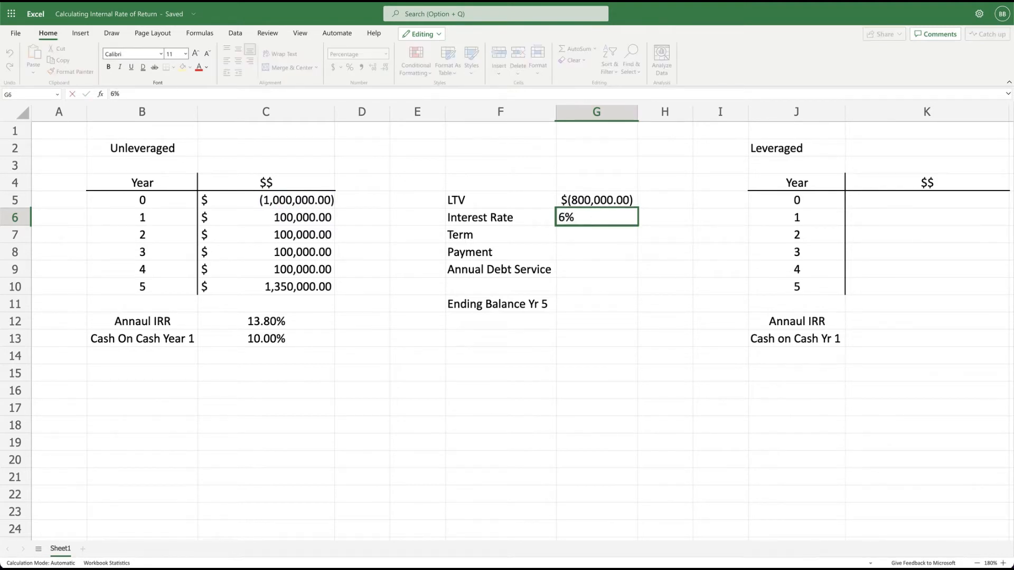
click(593, 236)
text(20)
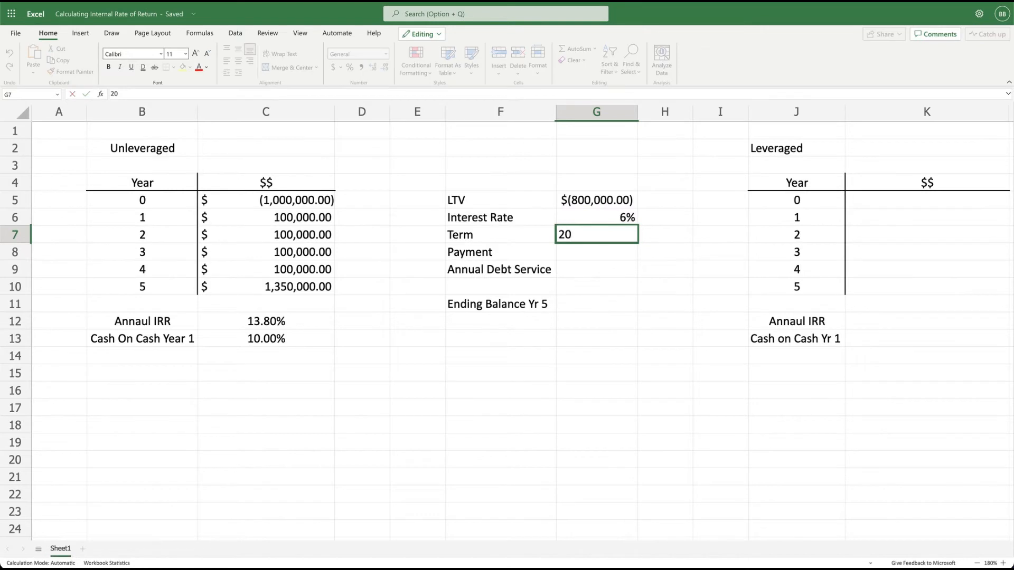
Calculate the monthly loan payment in G8 with the formula =pmt(G6/12,G7*12,G5,0).
click(593, 254)
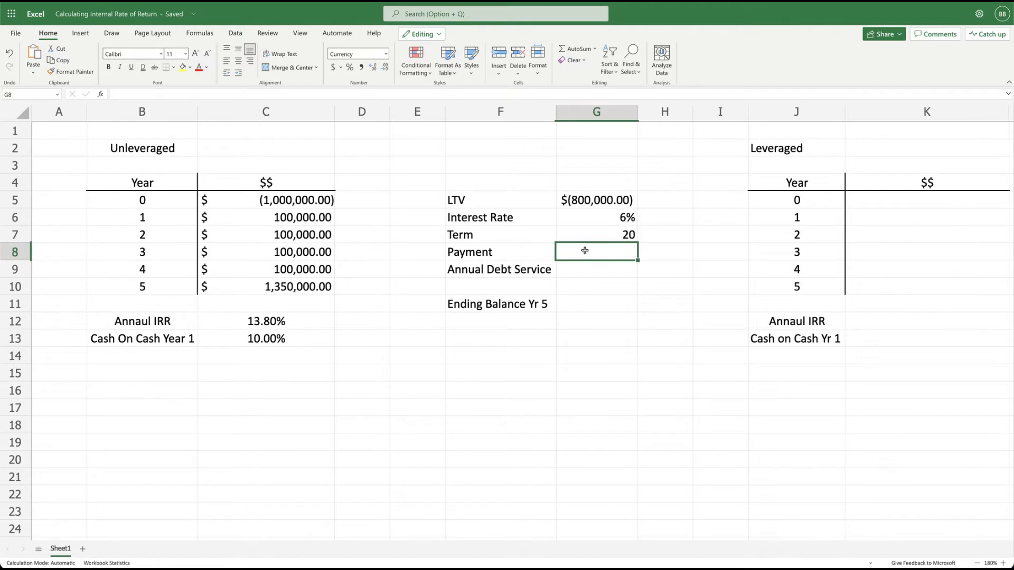
text(=pmt)
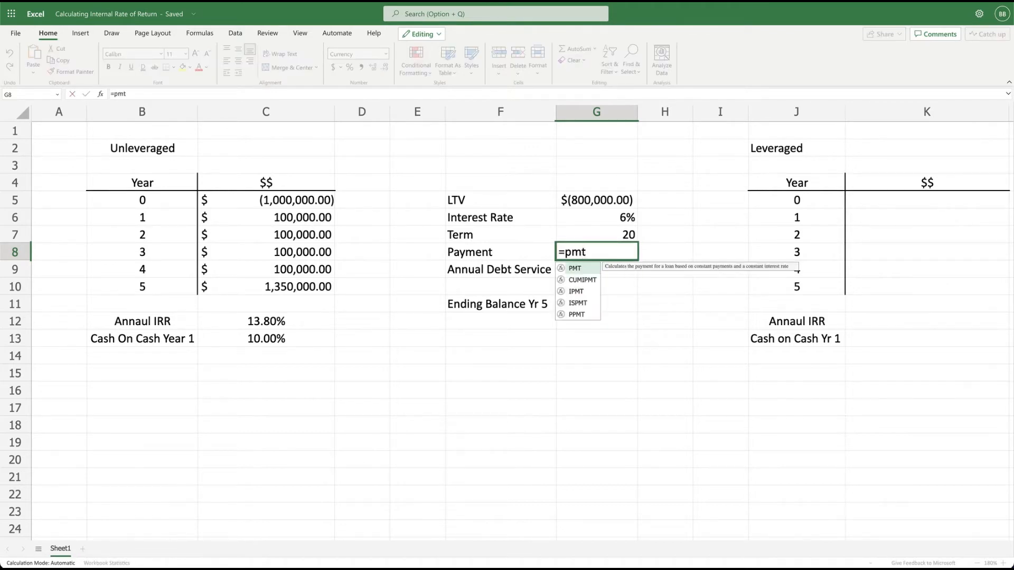
text(()
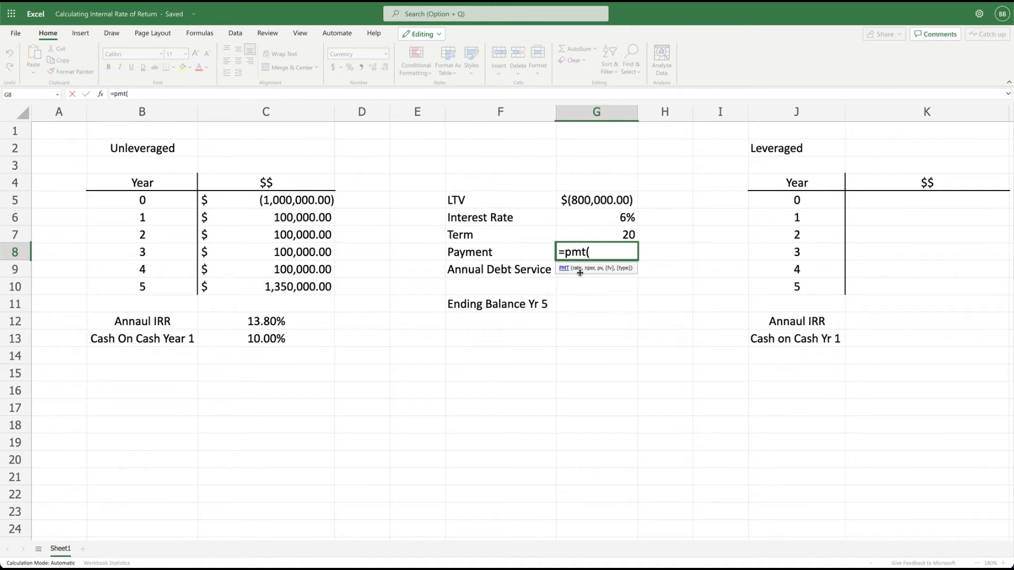
click(617, 217)
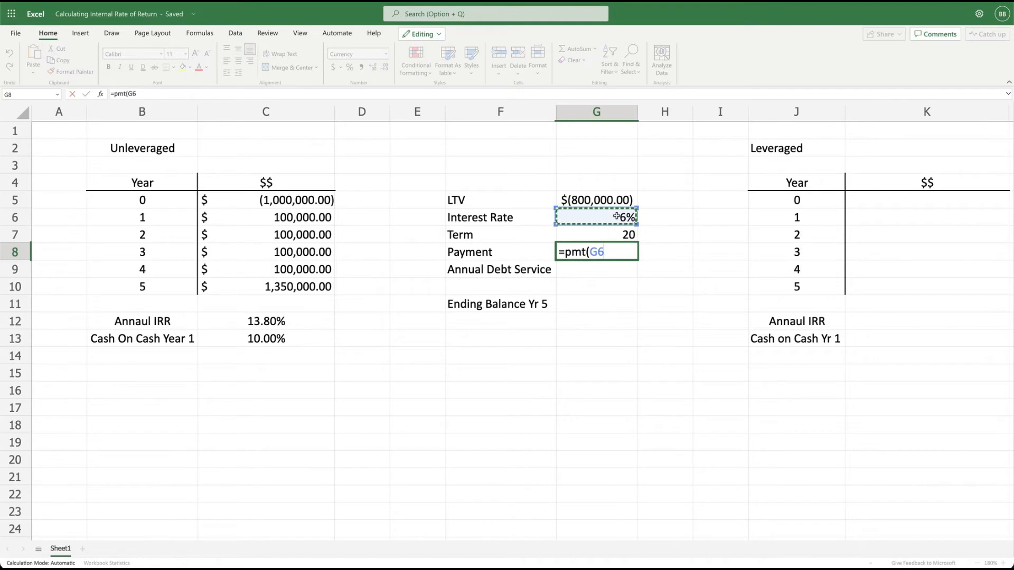
text(/)
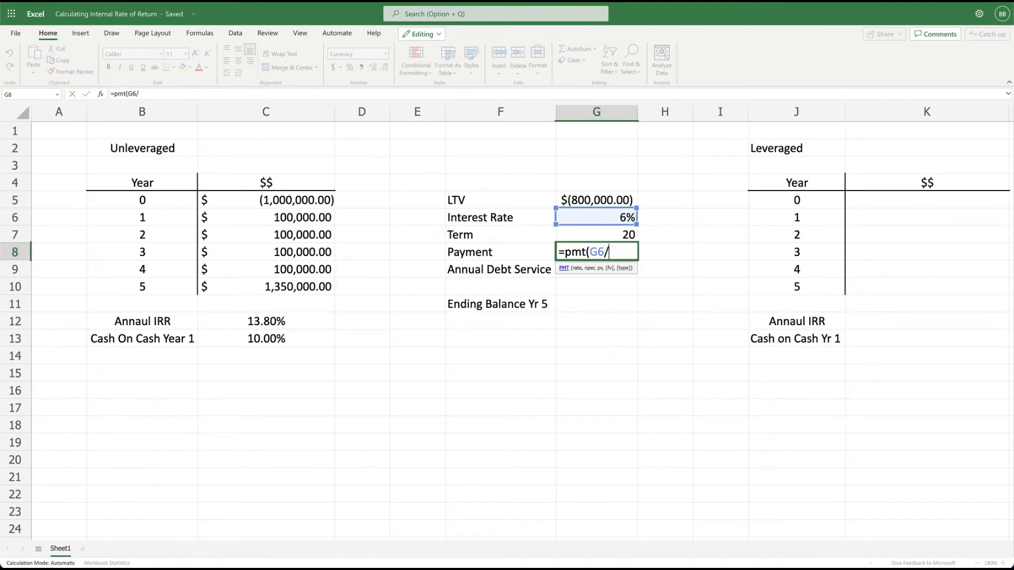
text(12,)
click(626, 235)
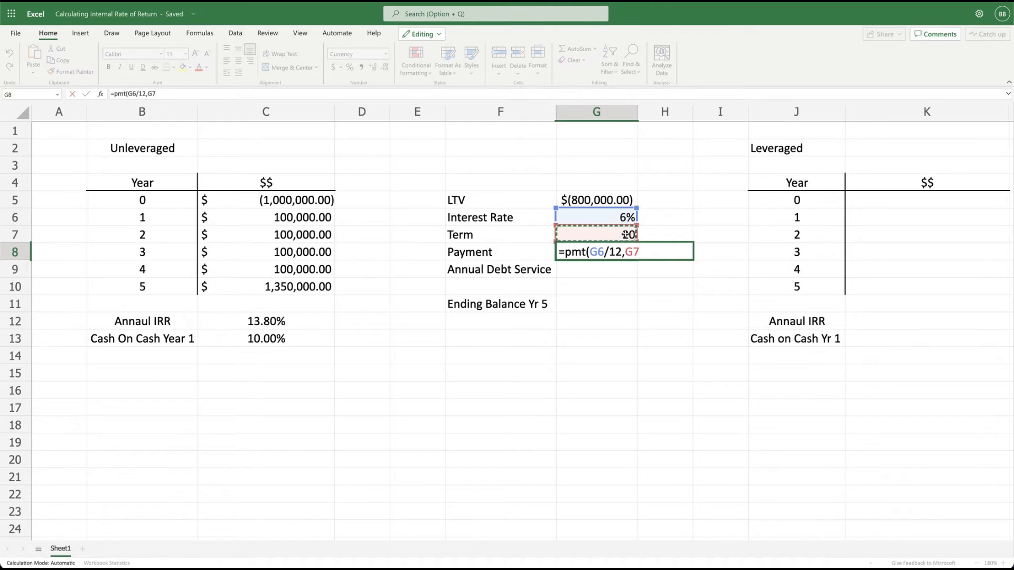
text(*)
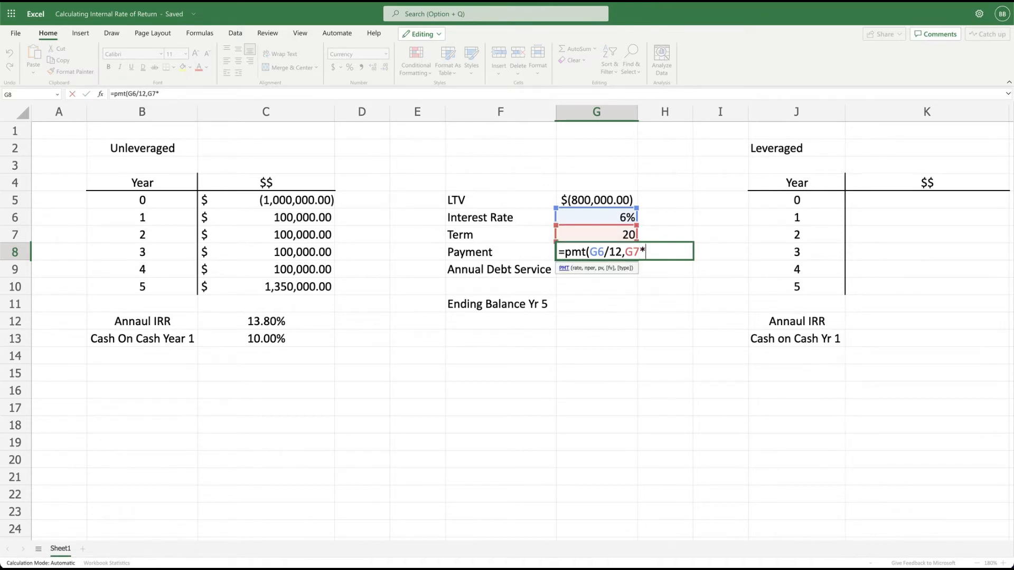
text(12,)
click(605, 200)
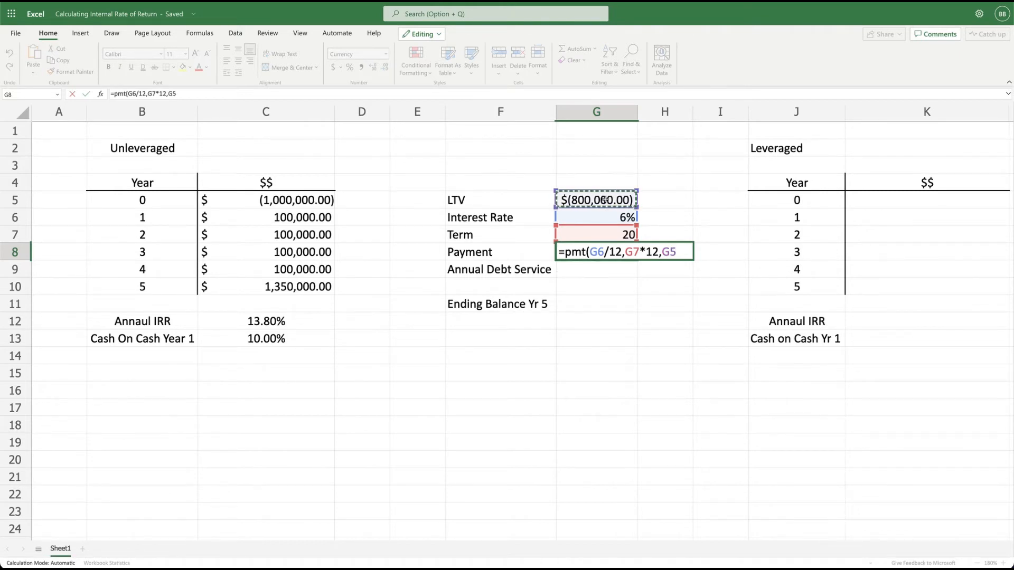
text(,)
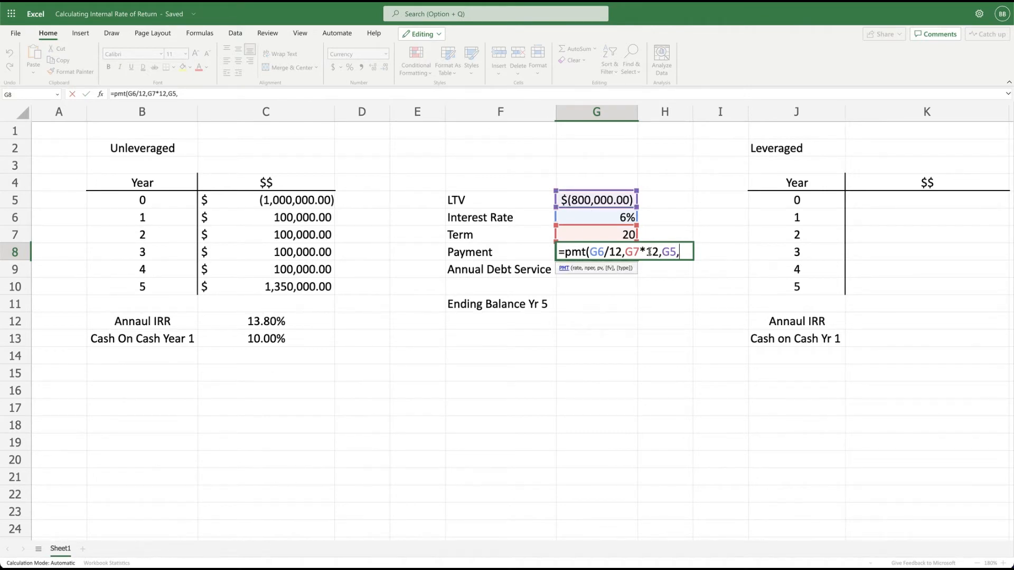
text(0))
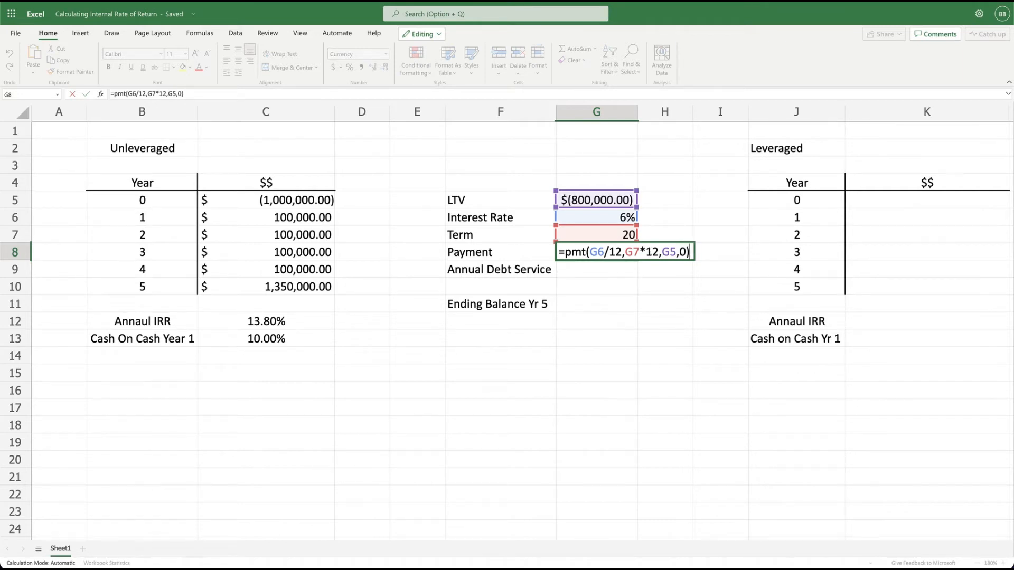
key(Return)
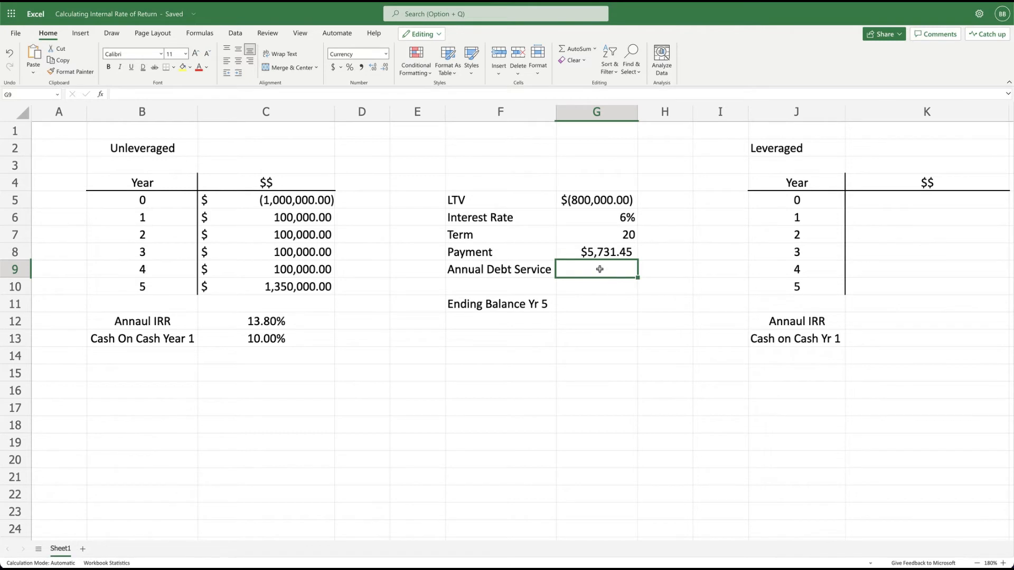
Calculate the annual debt service in G9 from the monthly payment with the formula =G8*12.
text(=)
click(607, 250)
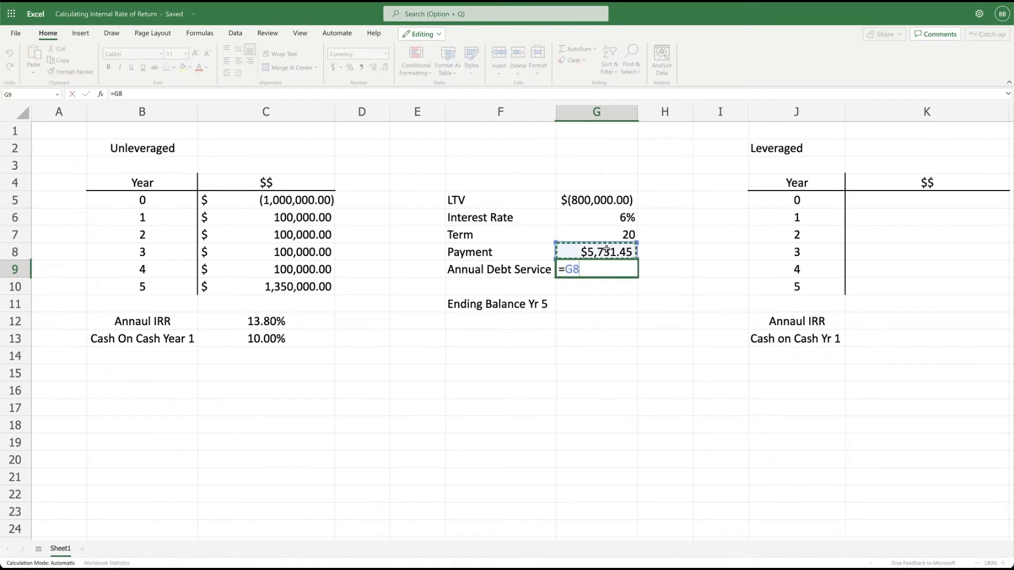
text(*12)
key(Return)
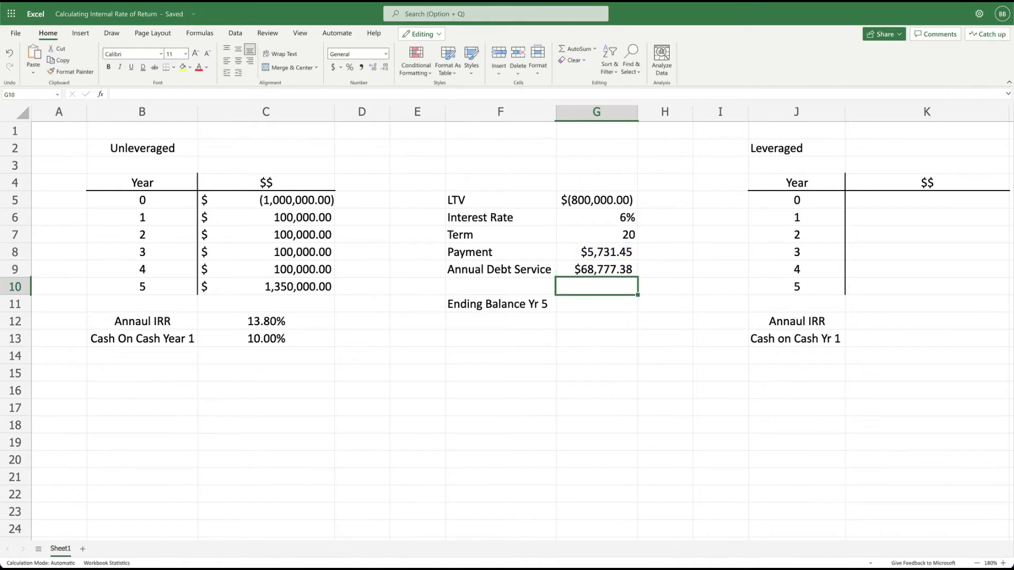
Enter 685988.91 as the Year 5 ending loan balance in G11.
click(586, 310)
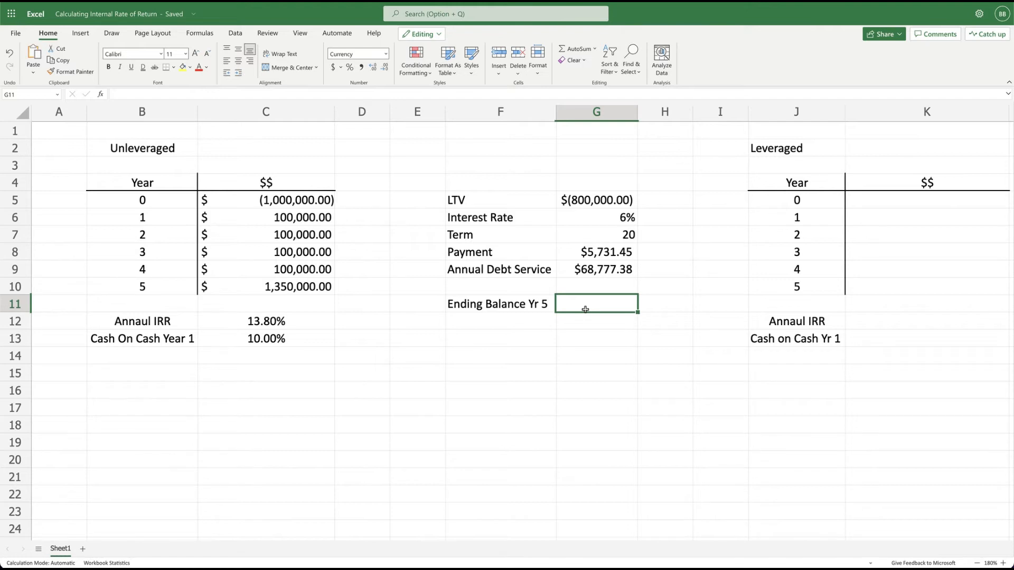
text(685)
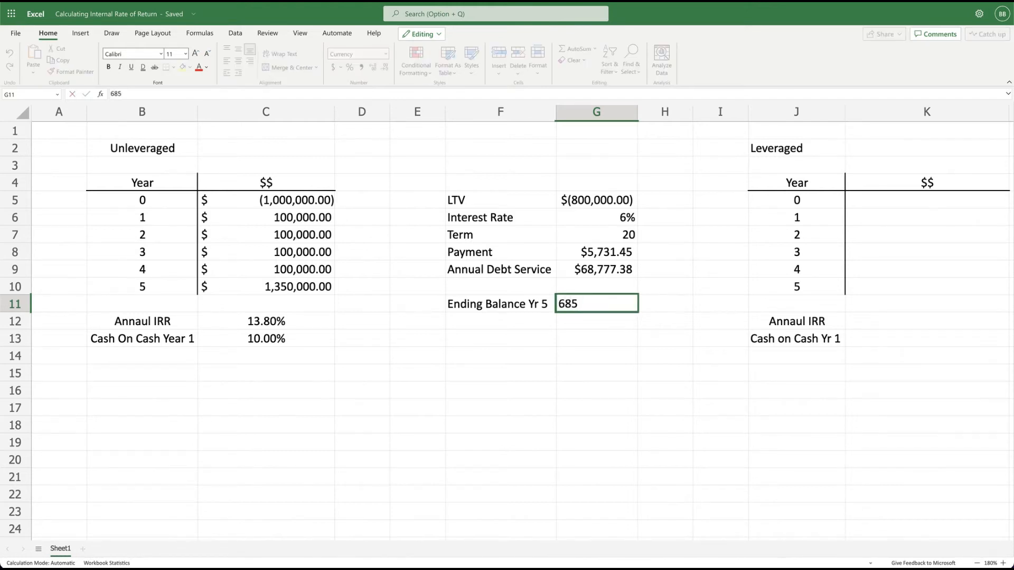
text(988.91)
key(Return)
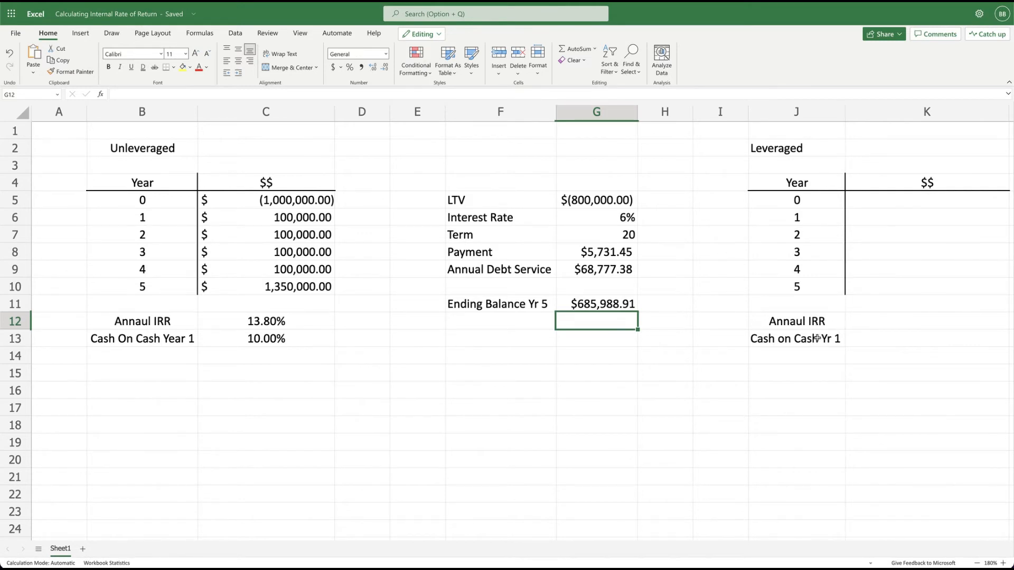
Calculate the leveraged Year 0 amount in K5 by subtracting the loan from the unleveraged amount with =C5-G5.
click(905, 205)
text(=)
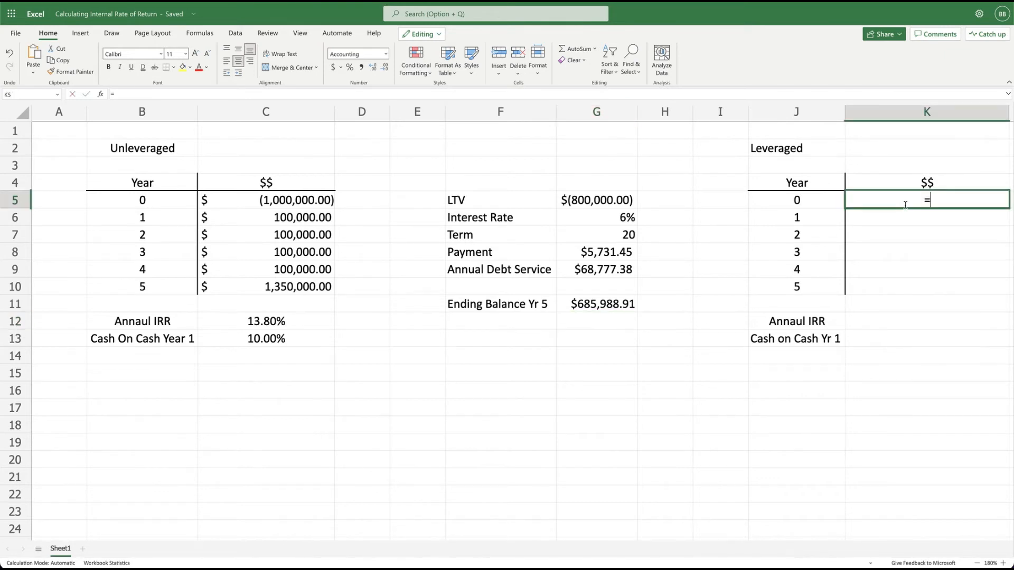
click(271, 203)
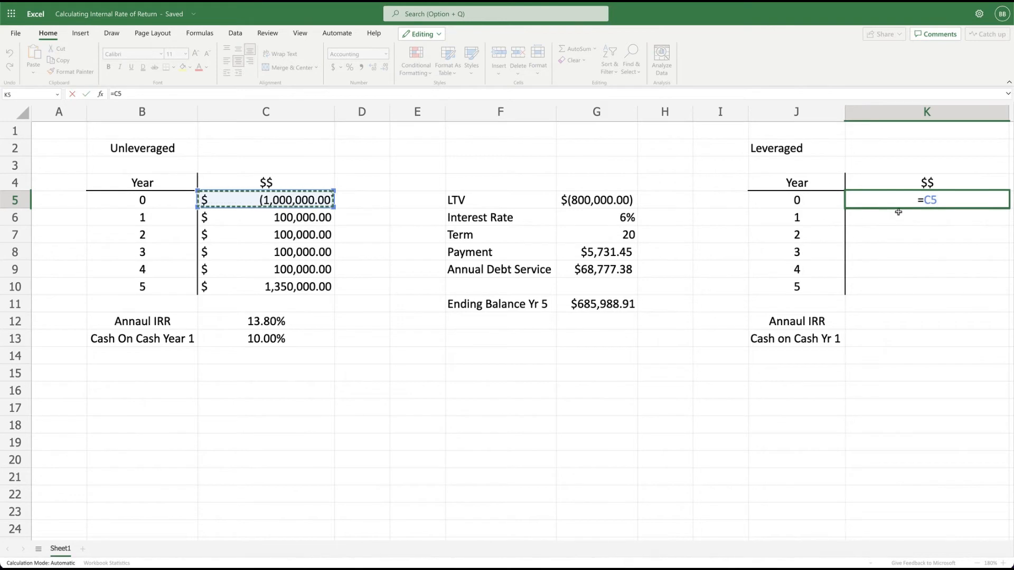
text(-)
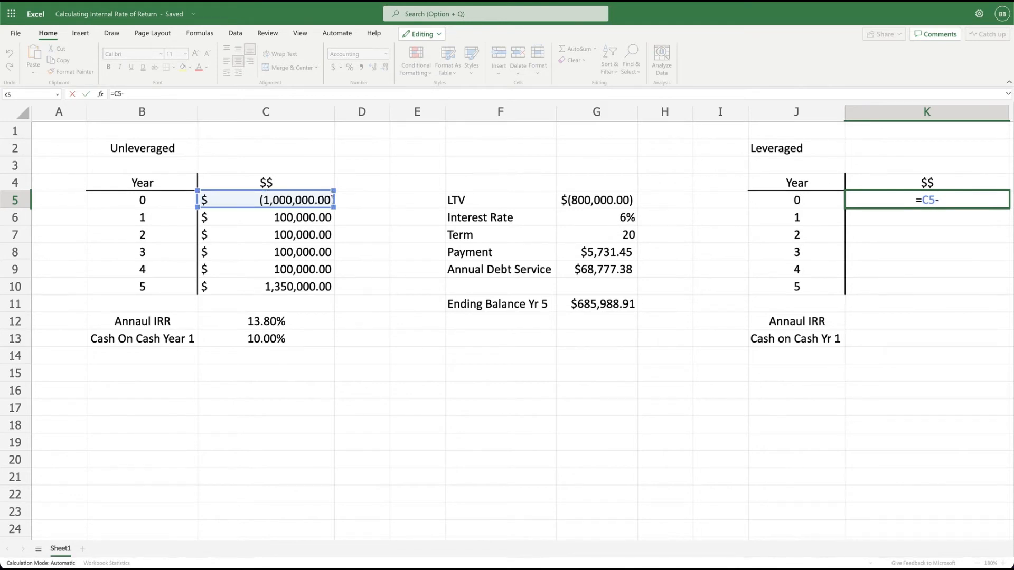
click(589, 201)
key(Return)
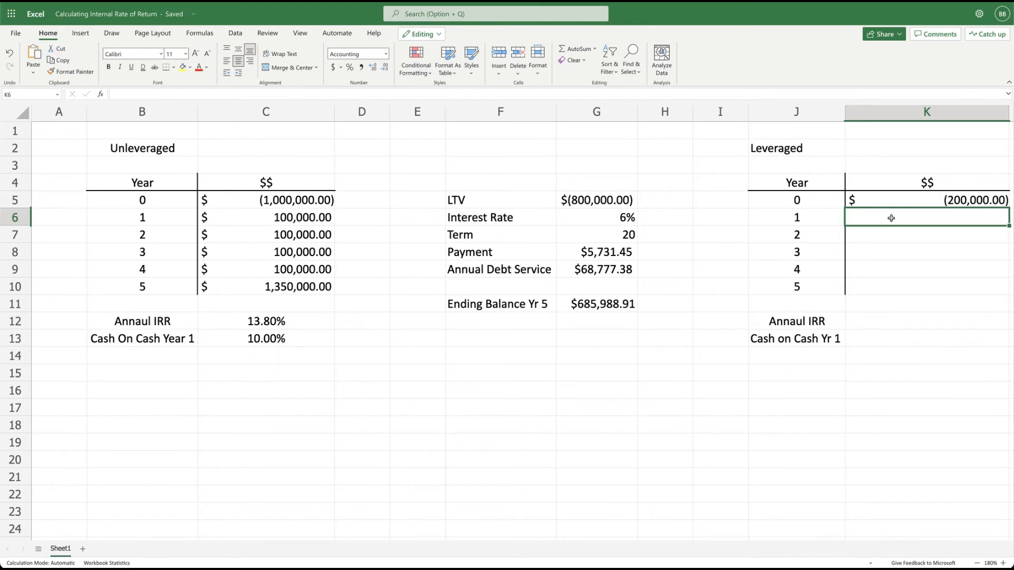
Calculate the leveraged Year 1 cash flow in K6 net of annual debt service with the formula =C6-G9.
text(=)
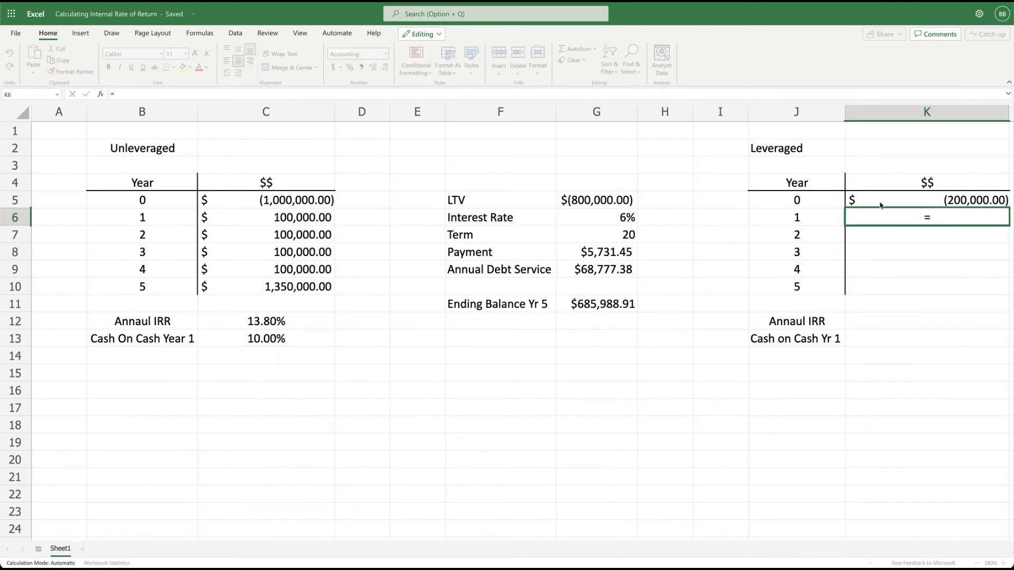
click(305, 214)
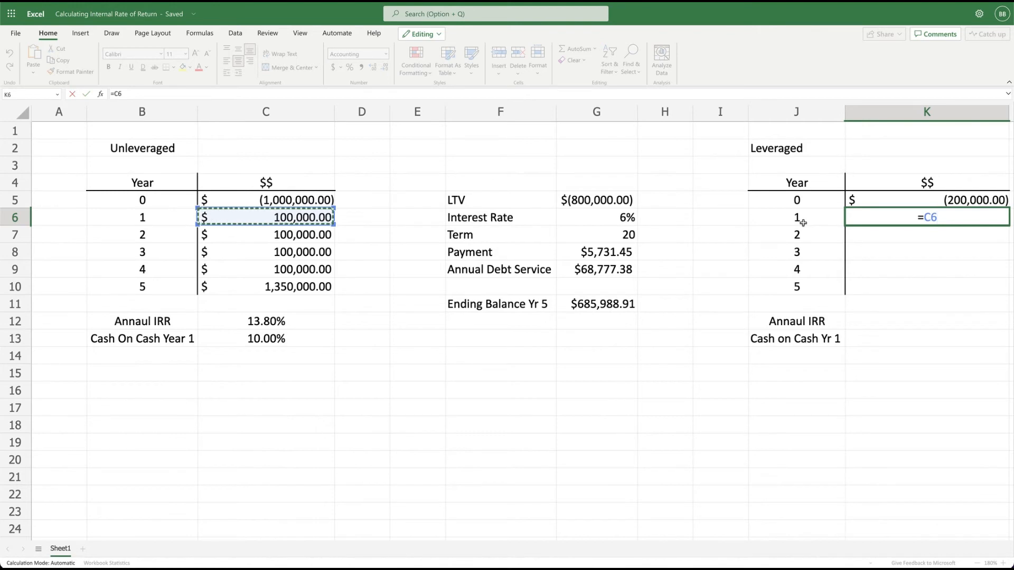
text(-)
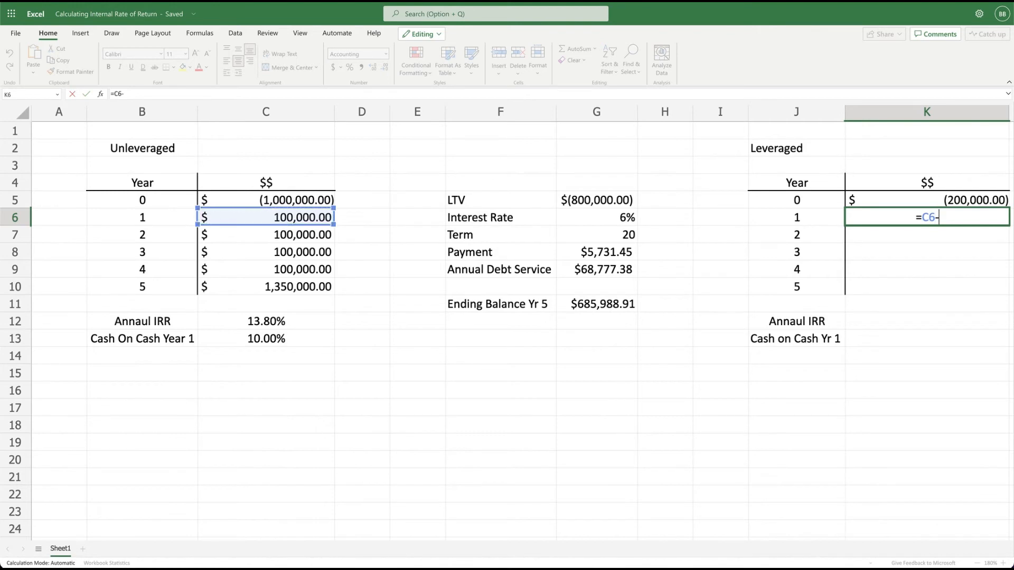
click(594, 270)
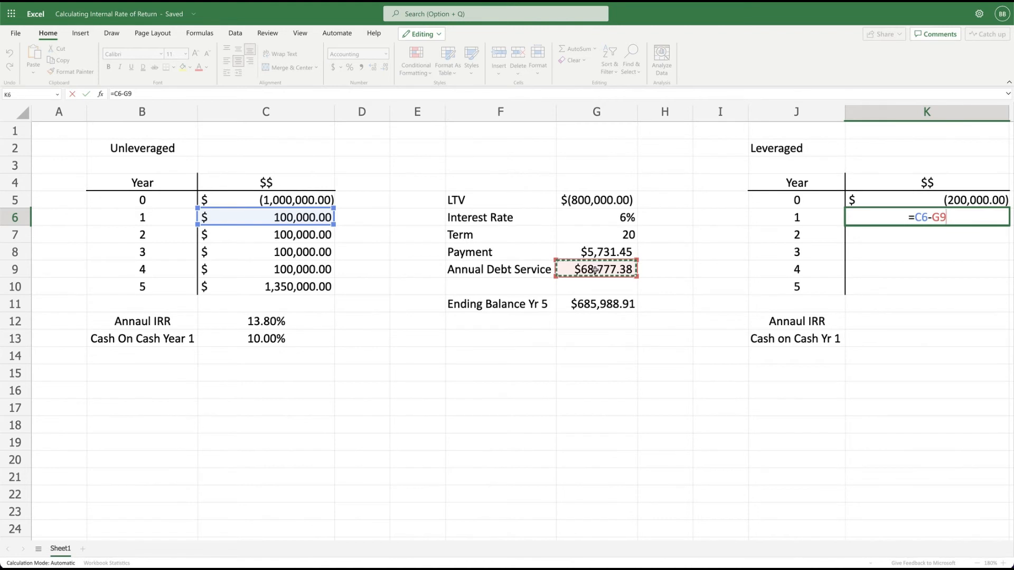
key(Return)
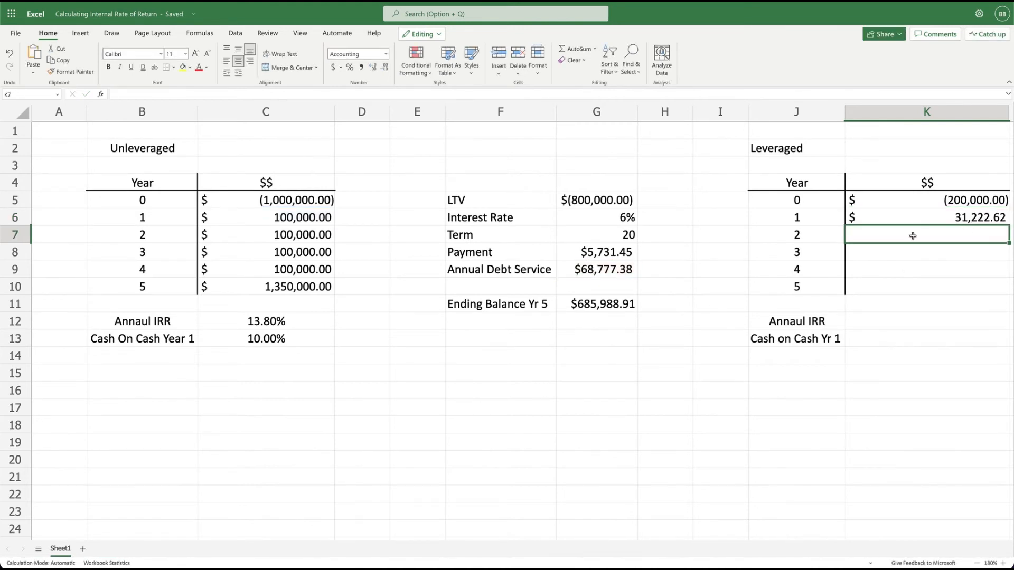
Calculate the leveraged Year 2 cash flow in K7 with the formula =C7-G9.
text(=)
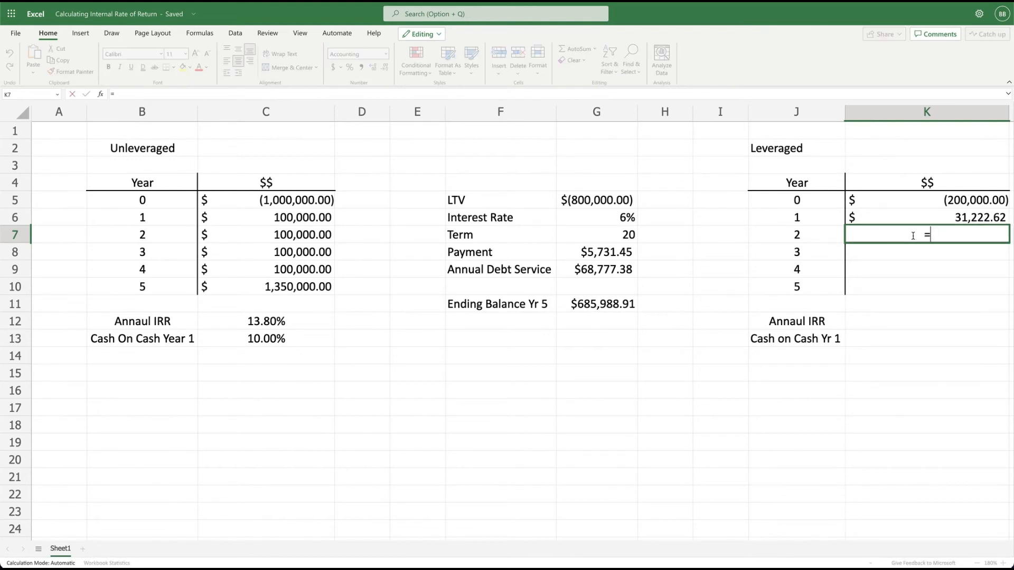
click(283, 235)
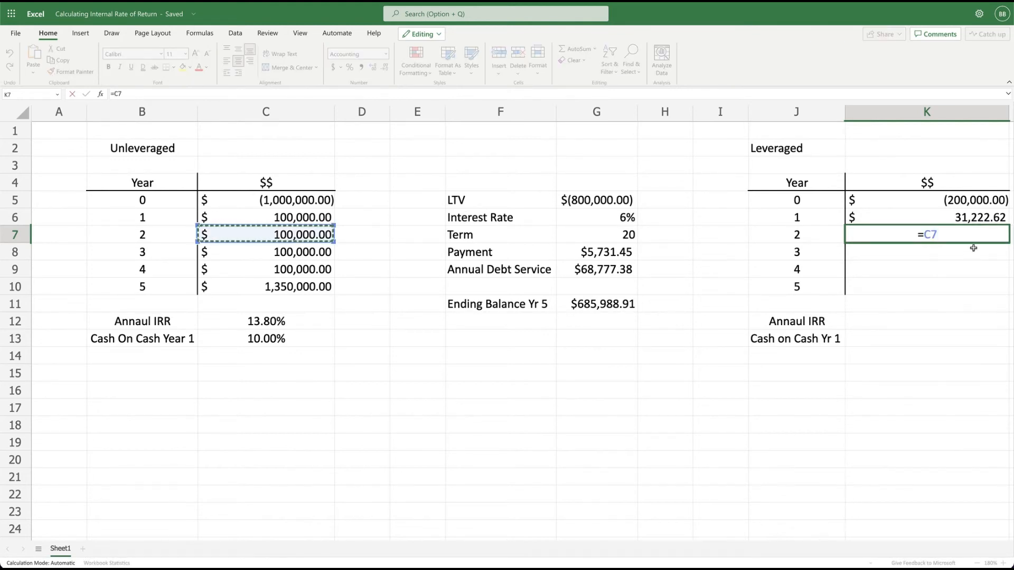
text(-)
click(599, 271)
key(Return)
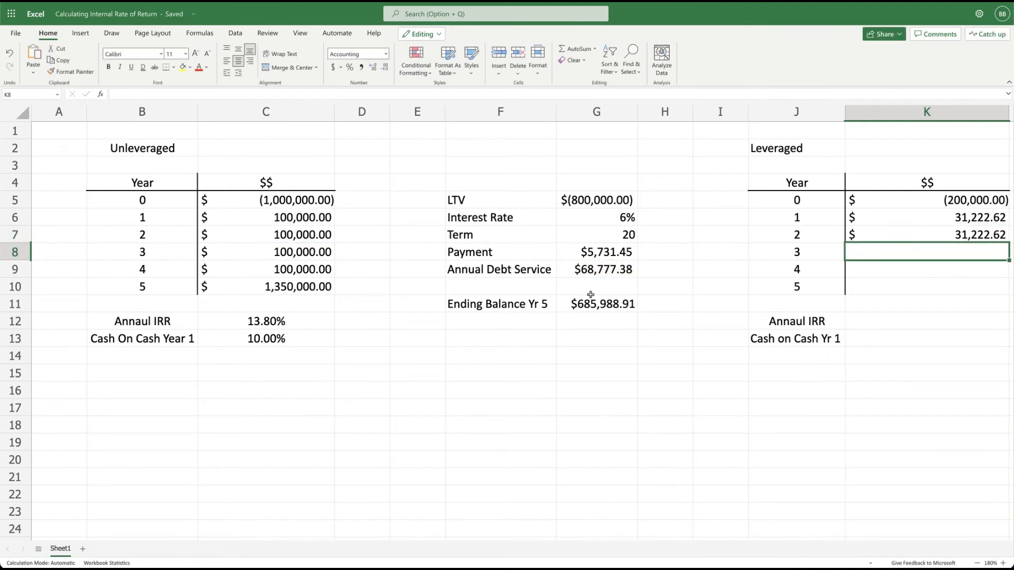
Calculate the leveraged Year 3 cash flow in K8 with the formula =C8-G9.
text(=)
click(281, 253)
text(-)
click(600, 271)
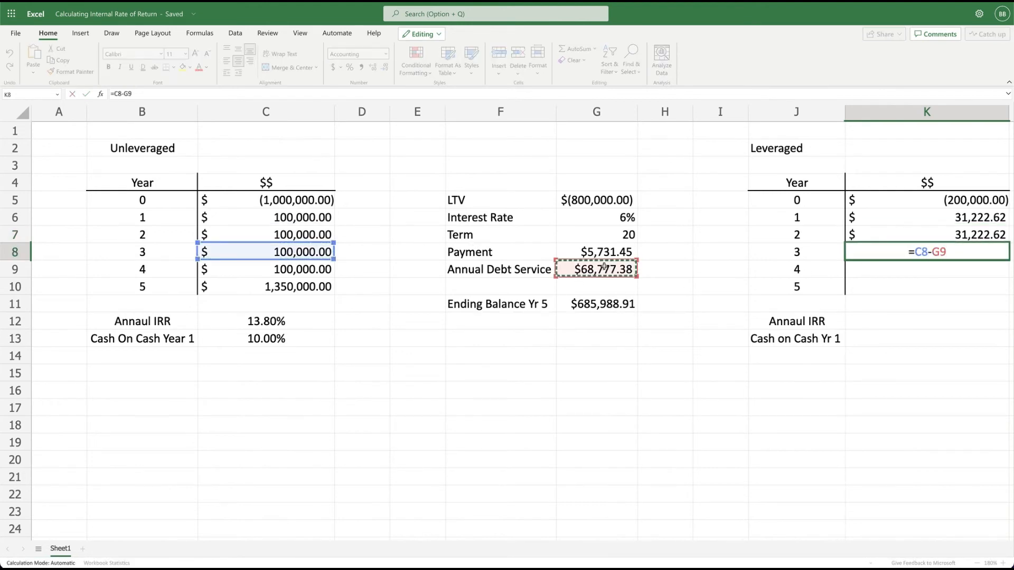
key(Return)
Calculate the leveraged Year 4 cash flow in K9 with the formula =C9-G9.
text(=)
click(283, 269)
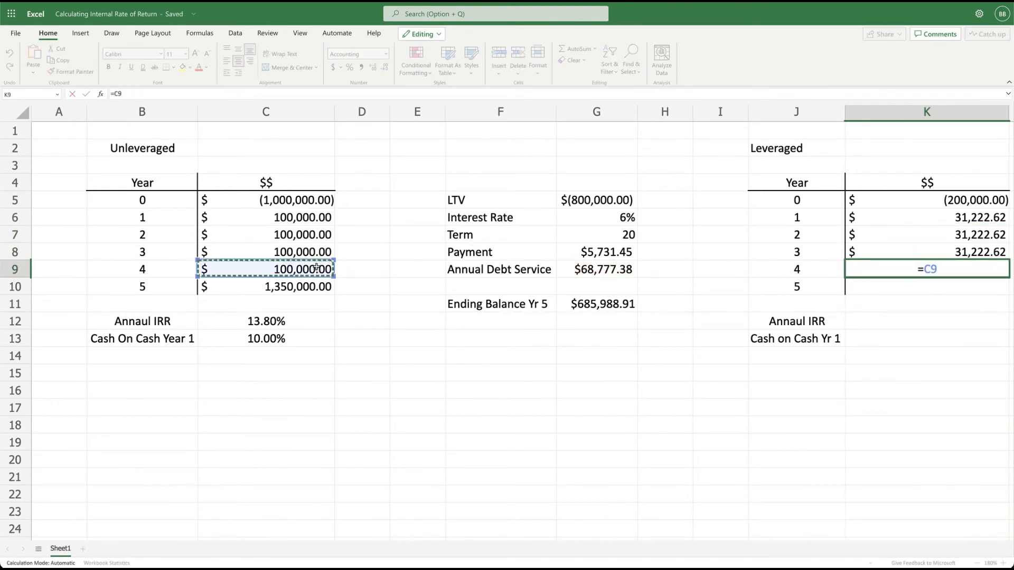
text(-)
click(633, 271)
key(Return)
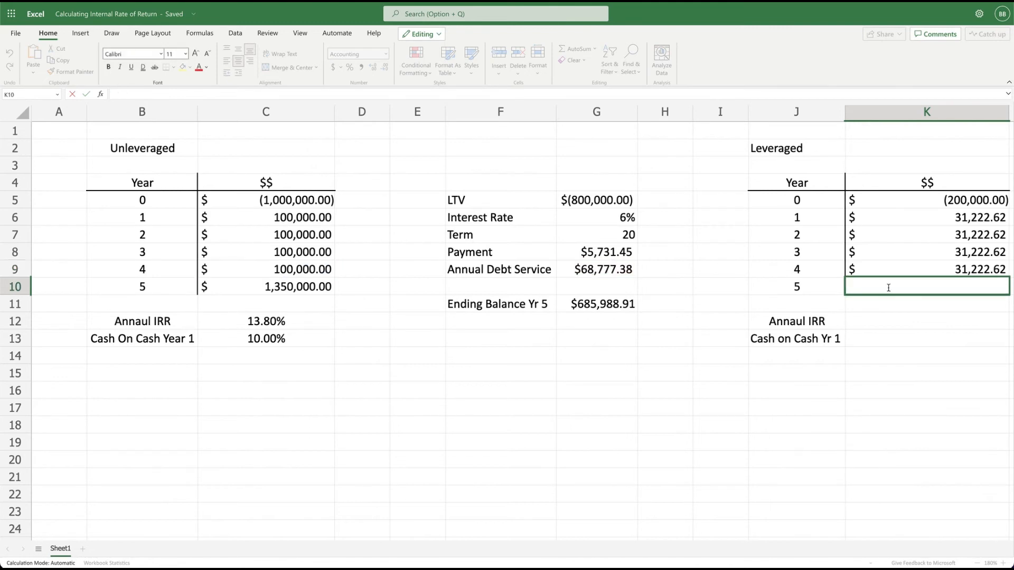
Calculate the leveraged Year 5 cash flow including net sale proceeds in K10 with the formula =100000-G9+1250000-G11.
text(=)
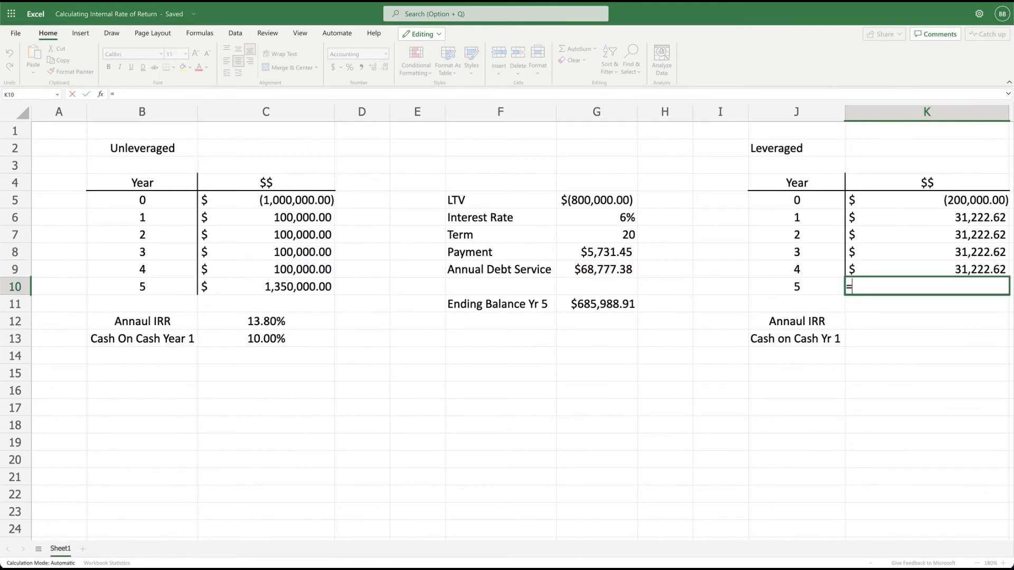
text(100000-)
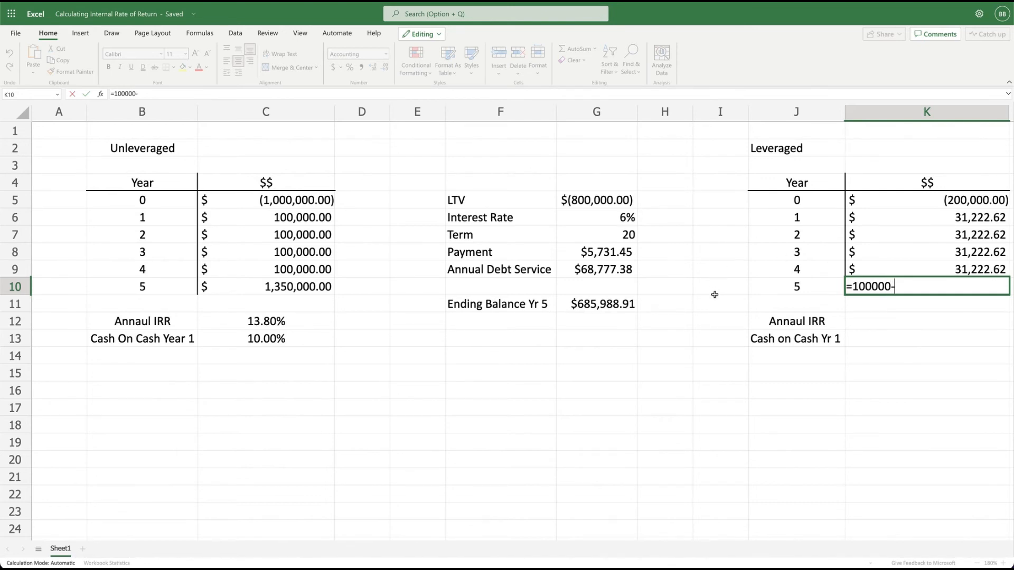
click(603, 270)
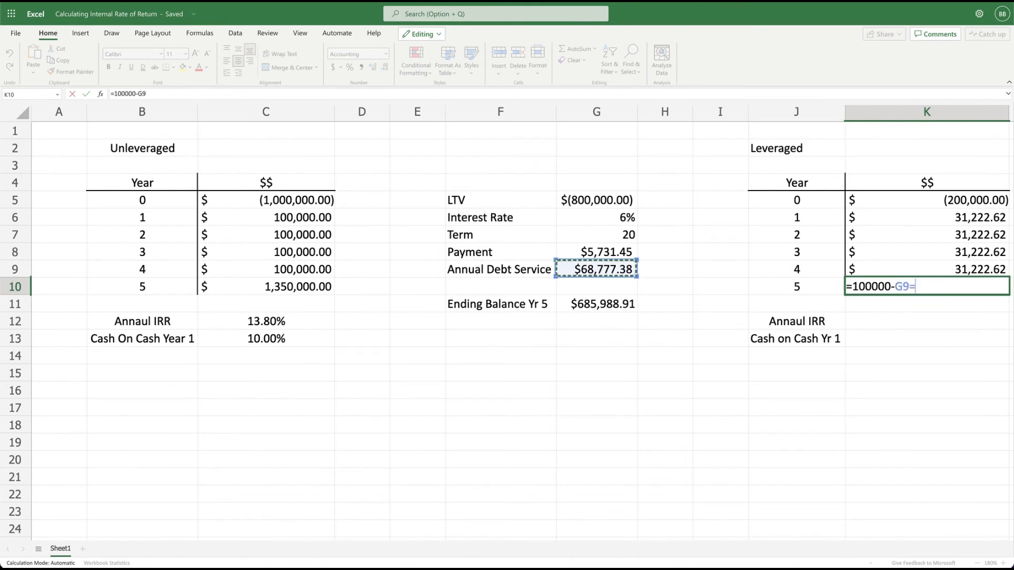
text(+1250)
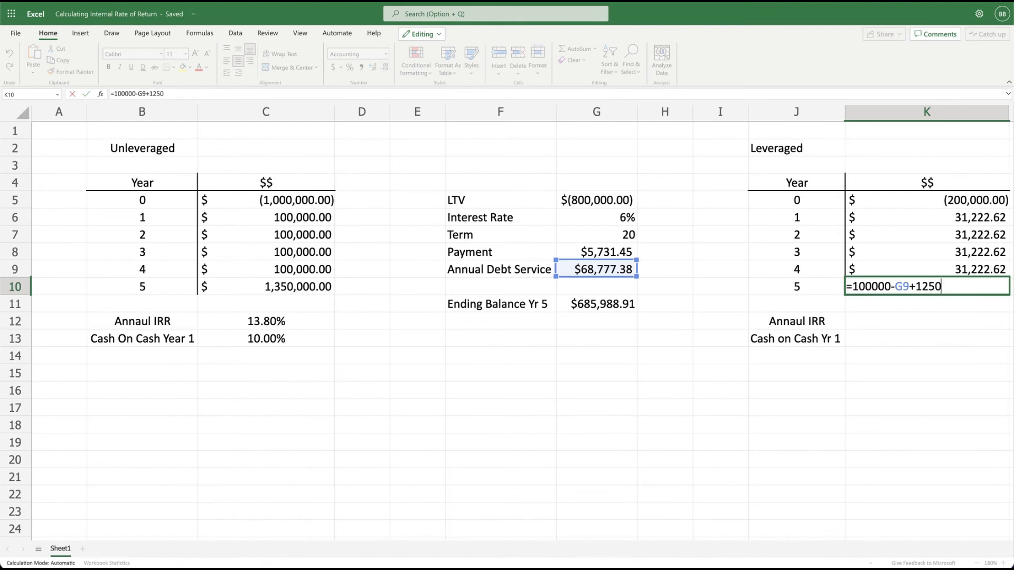
text(000-)
click(596, 306)
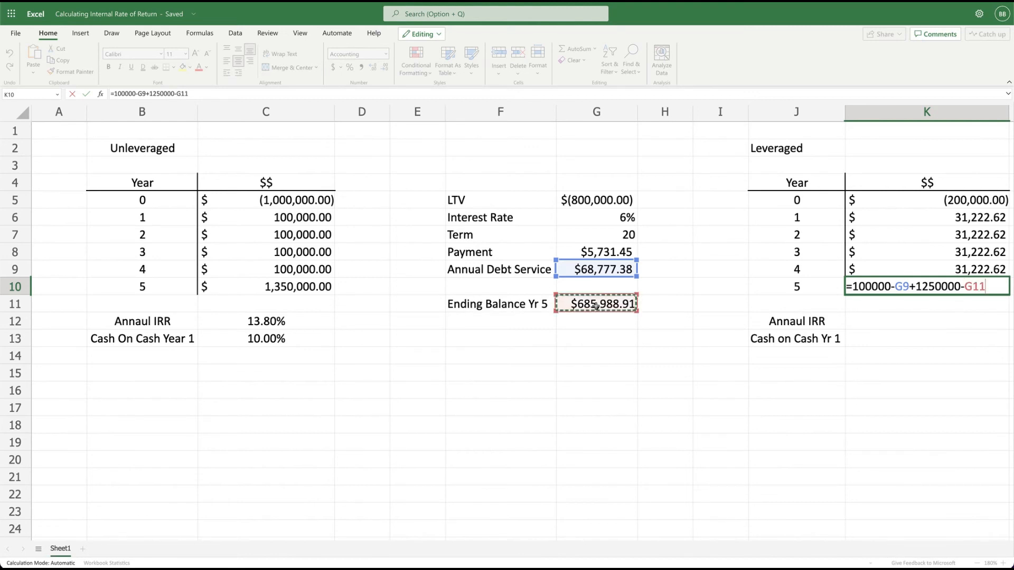
key(Return)
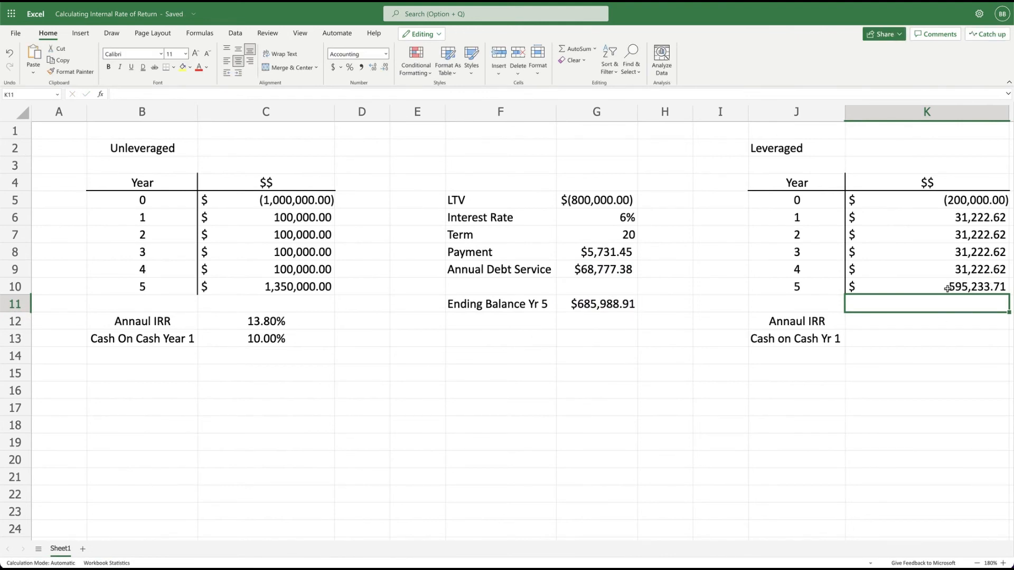
Calculate the leveraged annual IRR in K12 from the Year 0 to 5 cash flows with the formula =IRR(K5:K10).
click(907, 321)
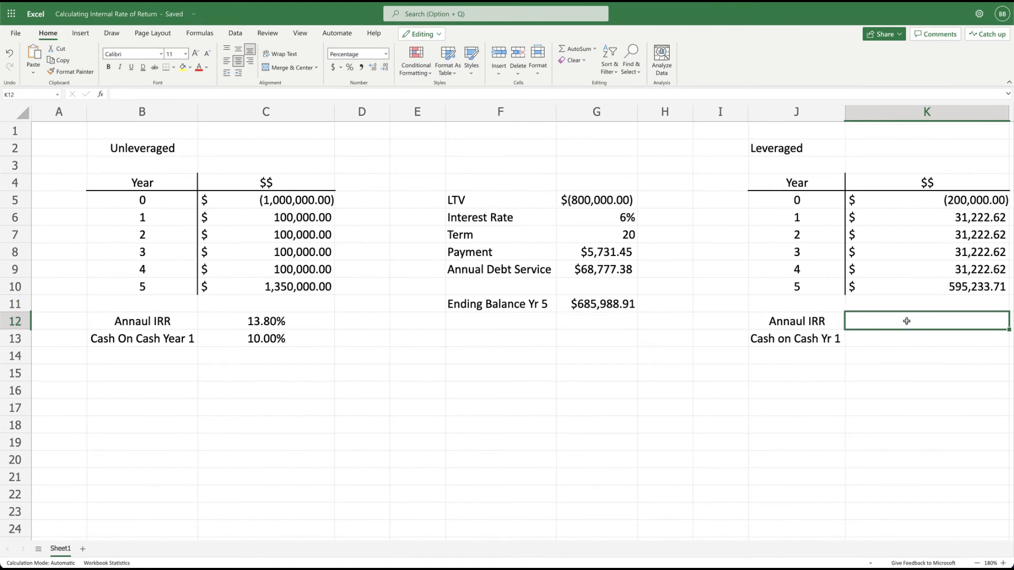
text(=irr()
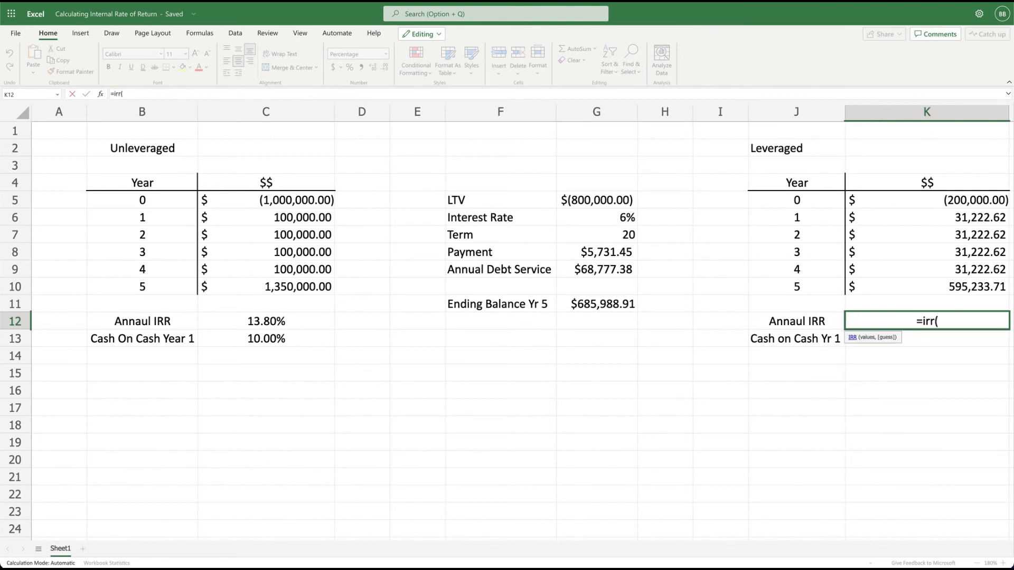
click(958, 200)
drag(959, 200, 955, 286)
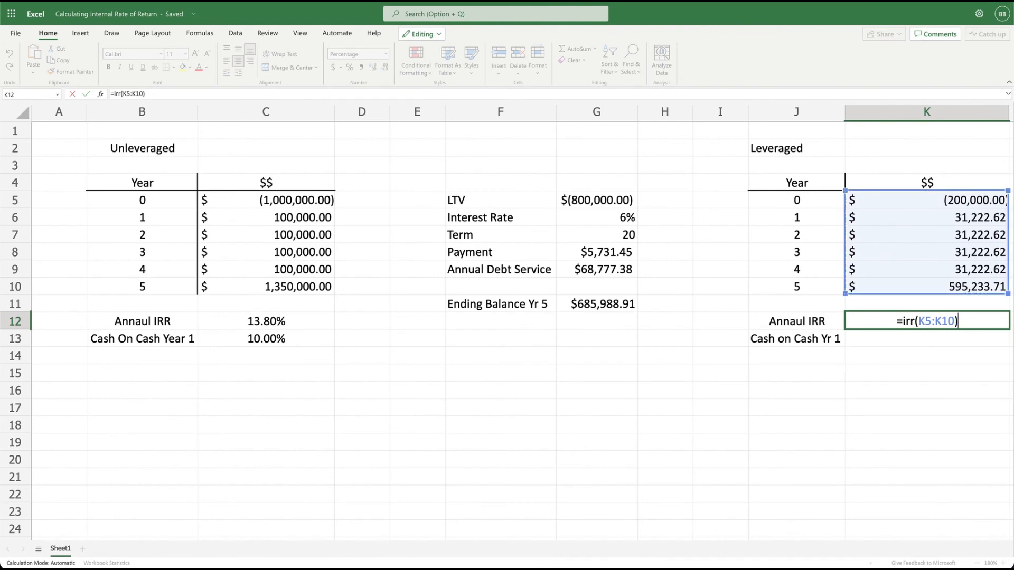
text())
key(Return)
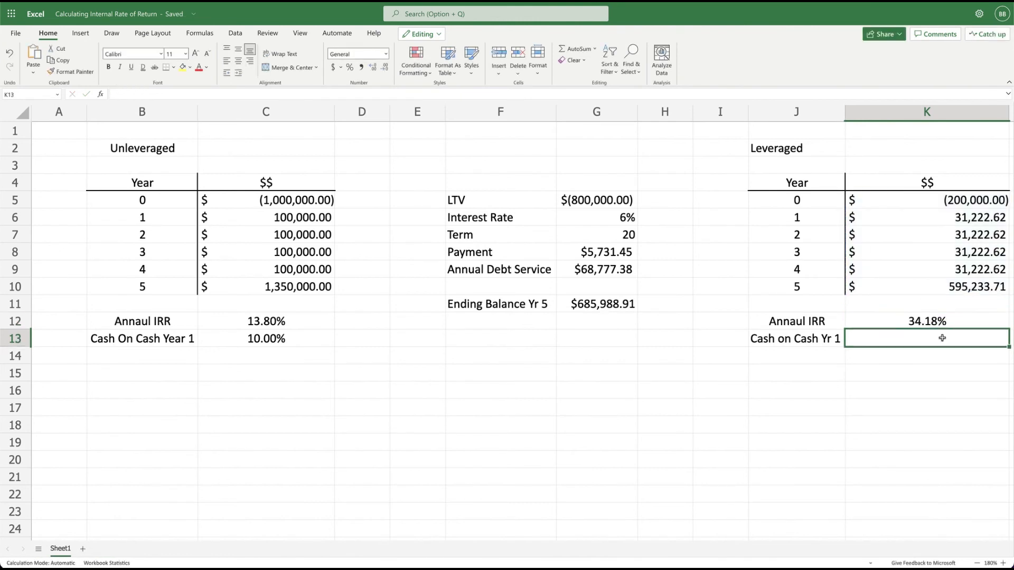
Calculate the leveraged Year 1 cash-on-cash return in K13 with the formula =K6/-K5.
click(910, 340)
text(=)
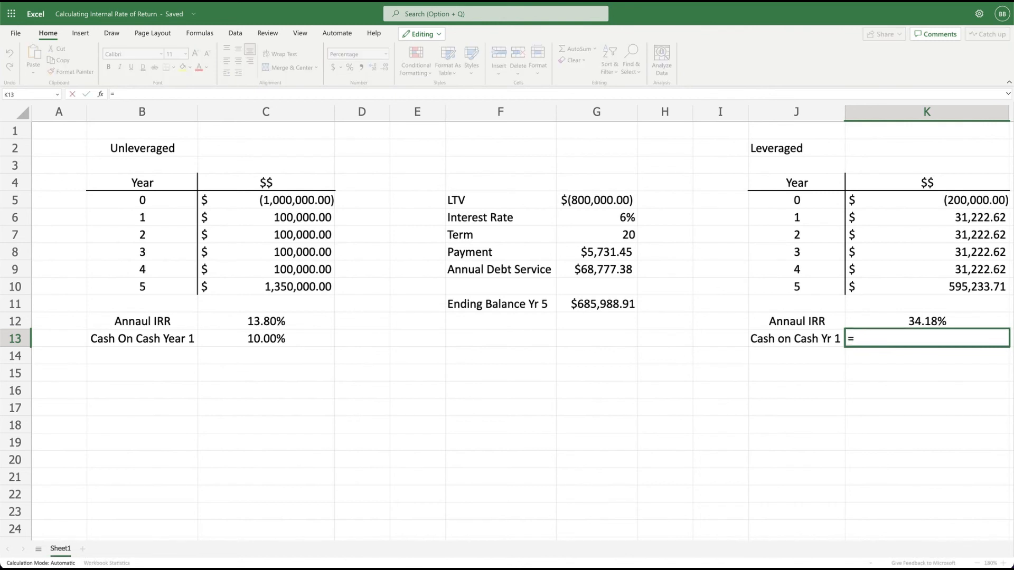
click(965, 217)
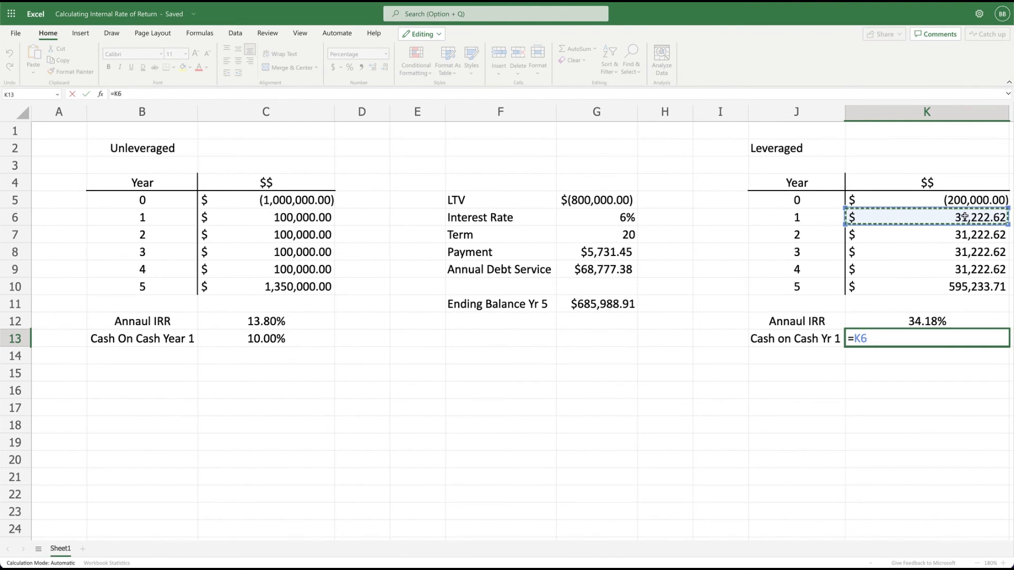
text(/)
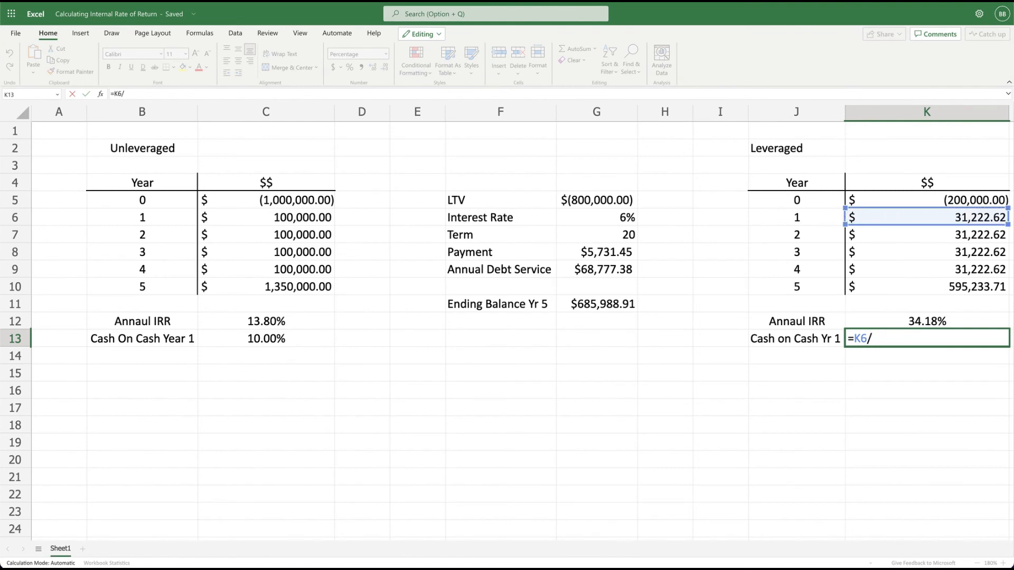
text(-)
click(967, 198)
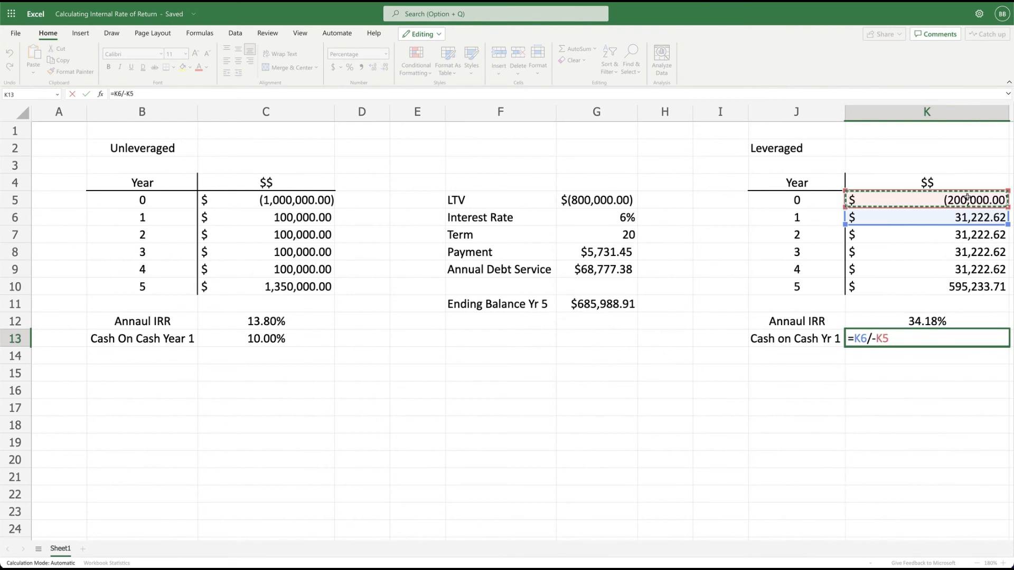
text())
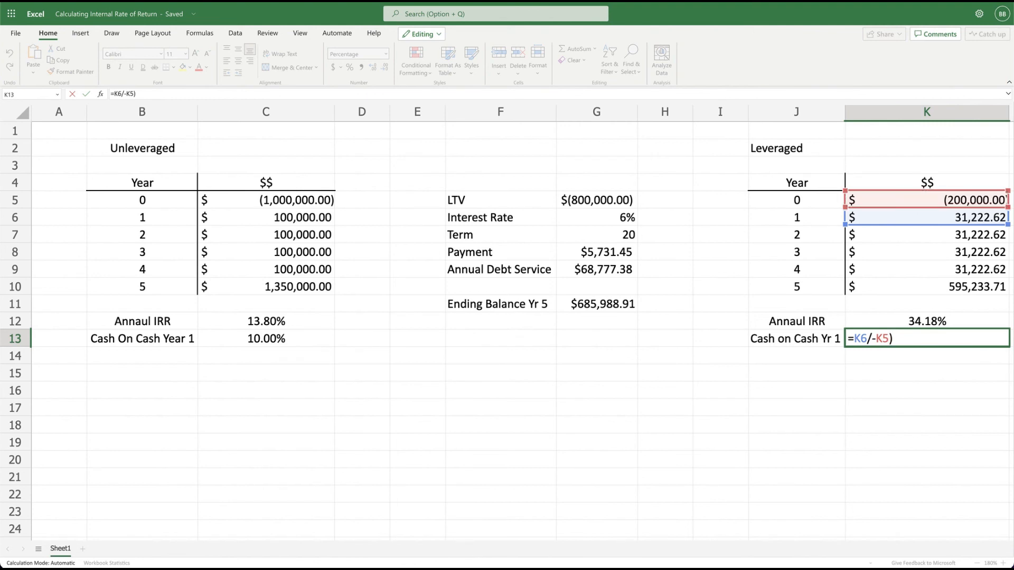
key(Return)
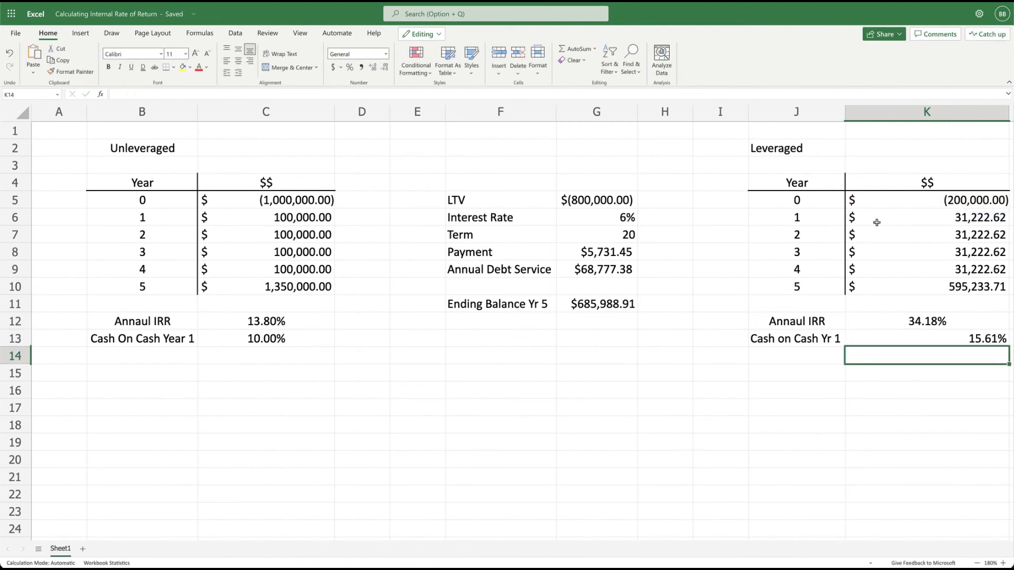
Center the leveraged cash-on-cash percentage horizontally in cell K13.
click(930, 341)
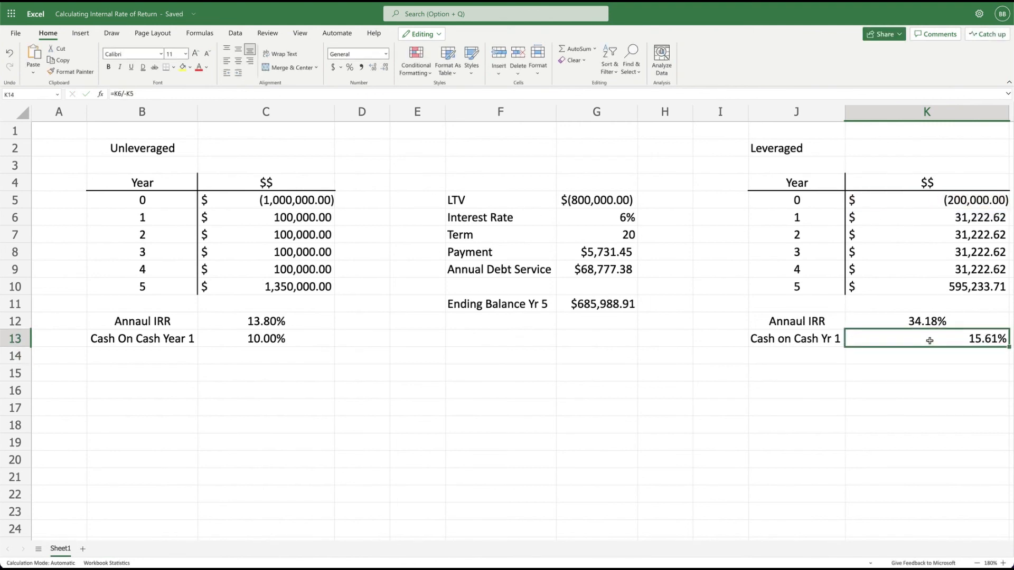
click(238, 62)
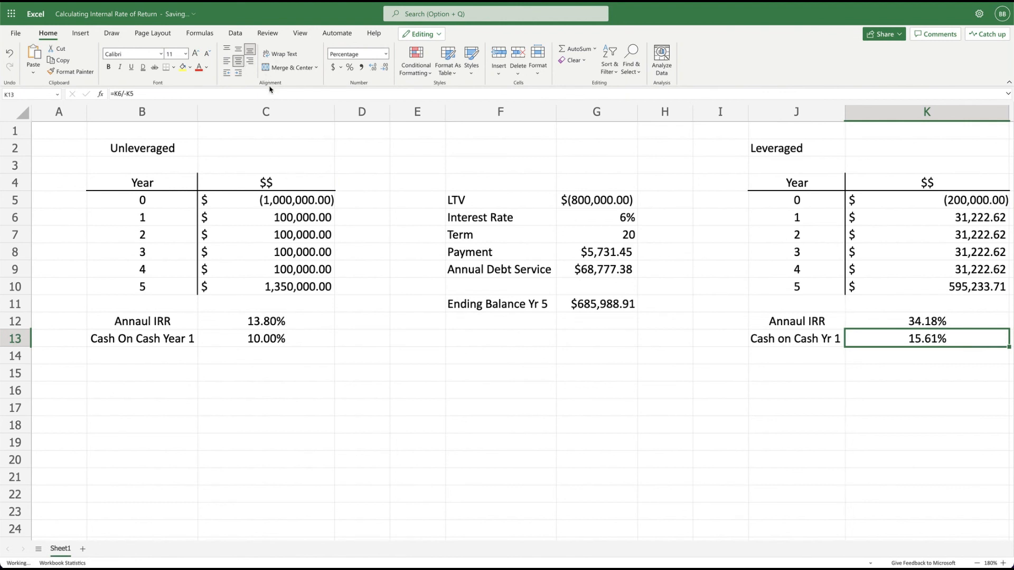
click(927, 355)
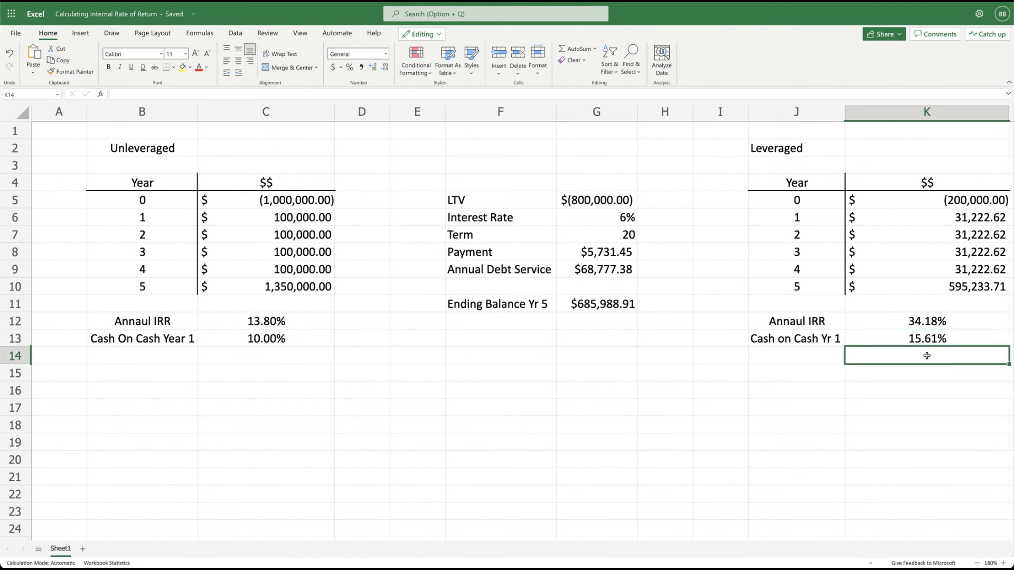